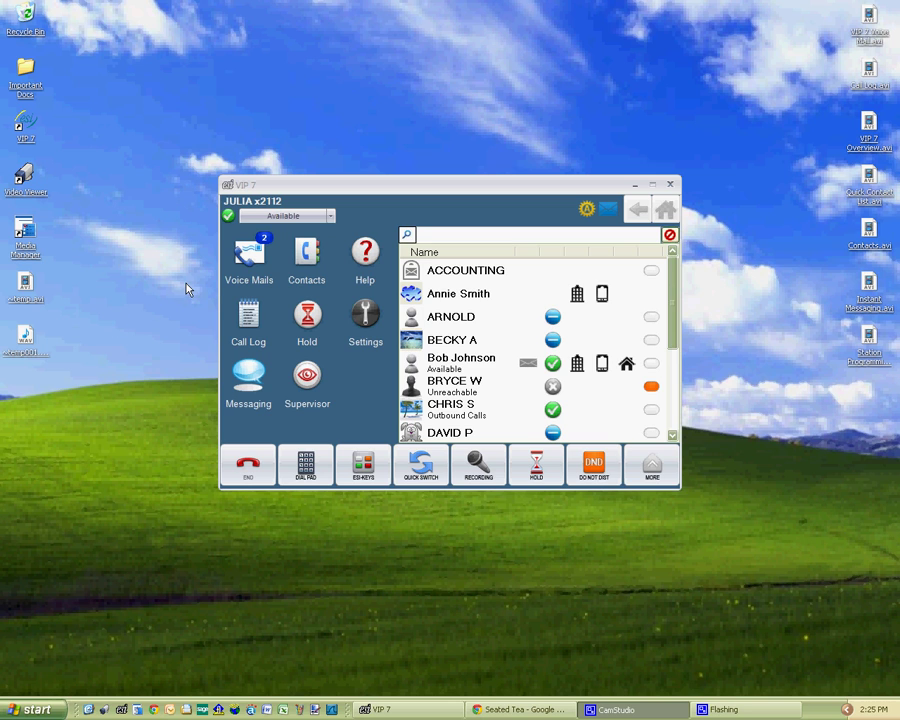
Step: Browse the Voice Mail, Recordings and Recycle Bin tabs of the voice mail area
left_click(245, 256)
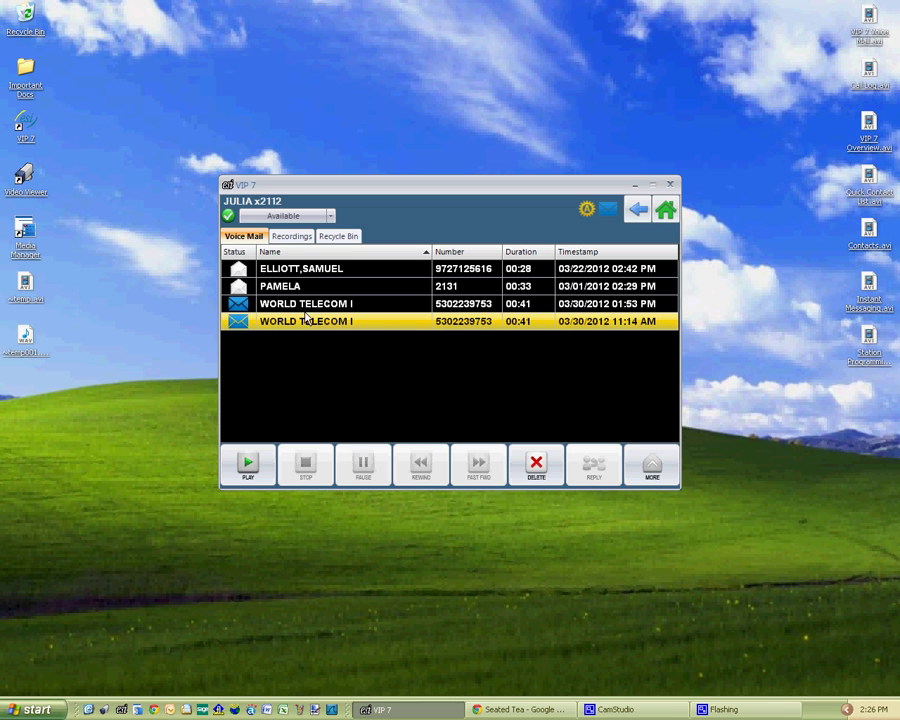
left_click(289, 244)
left_click(335, 240)
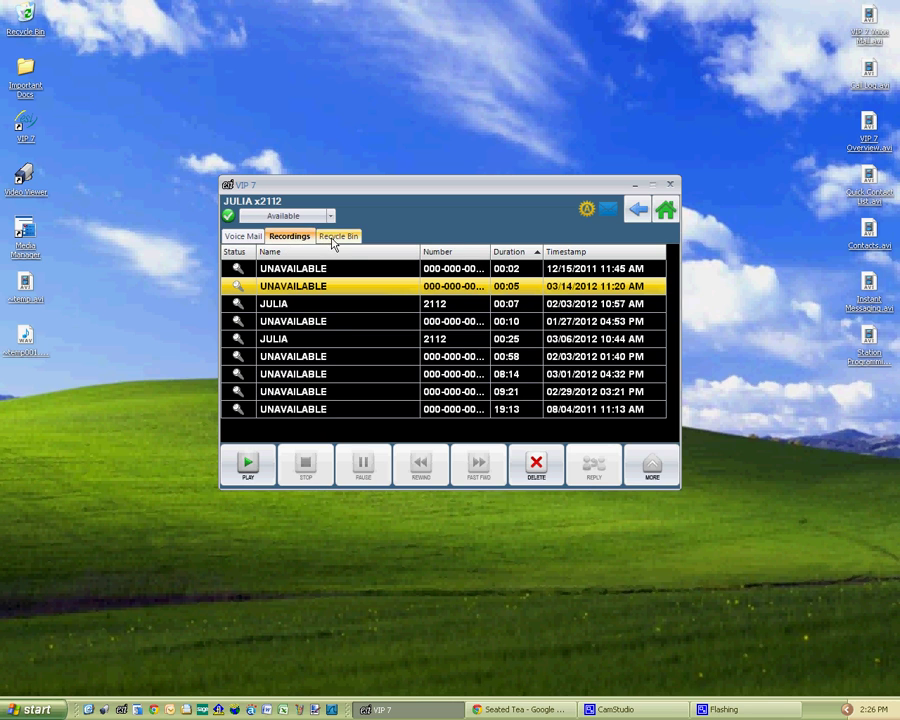
left_click(250, 238)
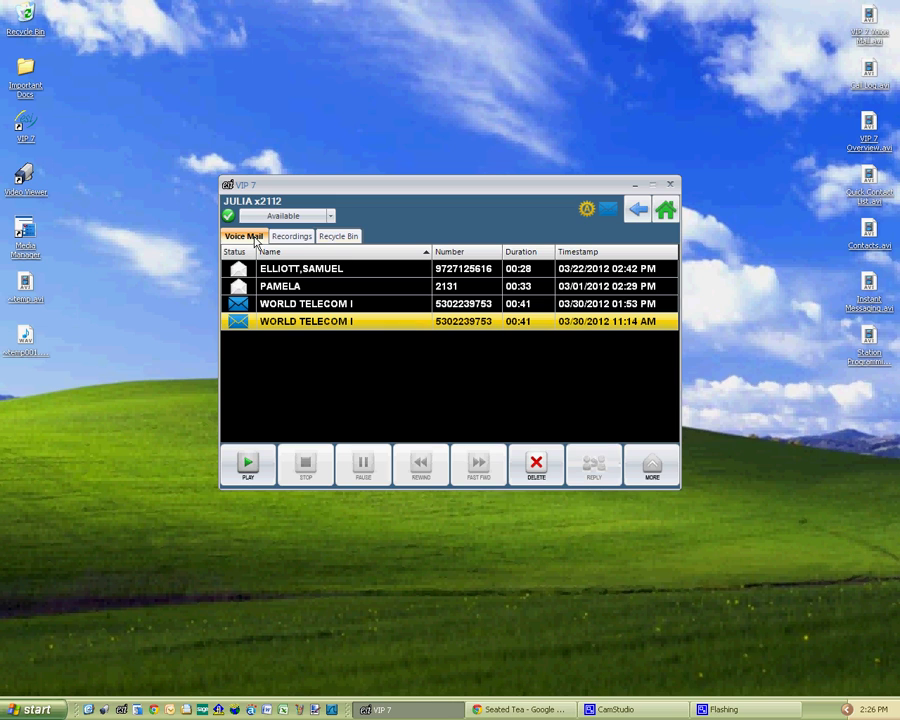
Step: Reopen voice mail and select the 04:29 PM UNAVAILABLE message in the Recycle Bin
left_click(640, 212)
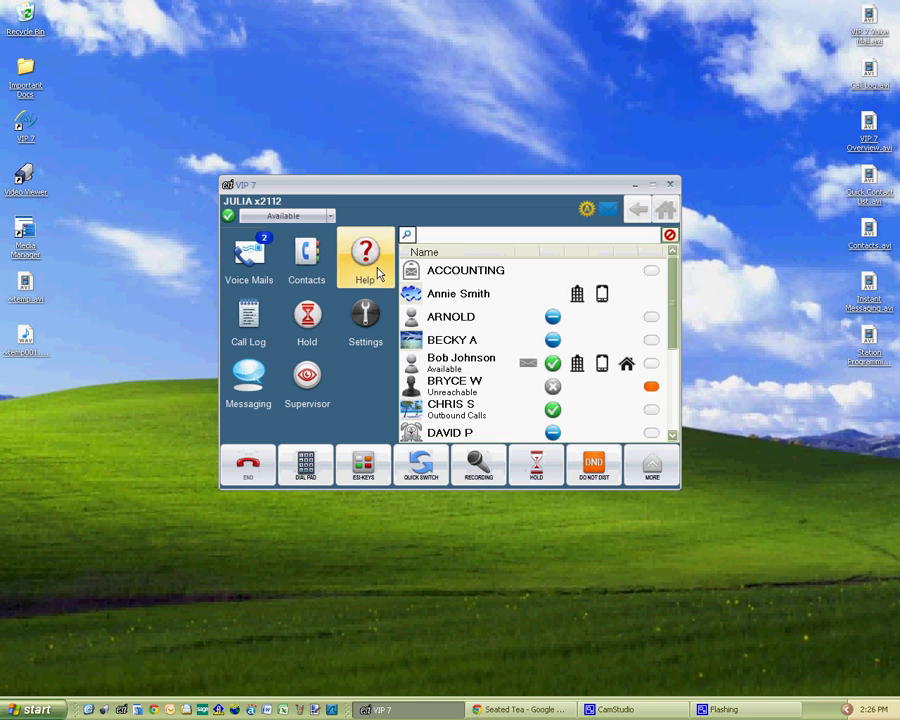
left_click(253, 280)
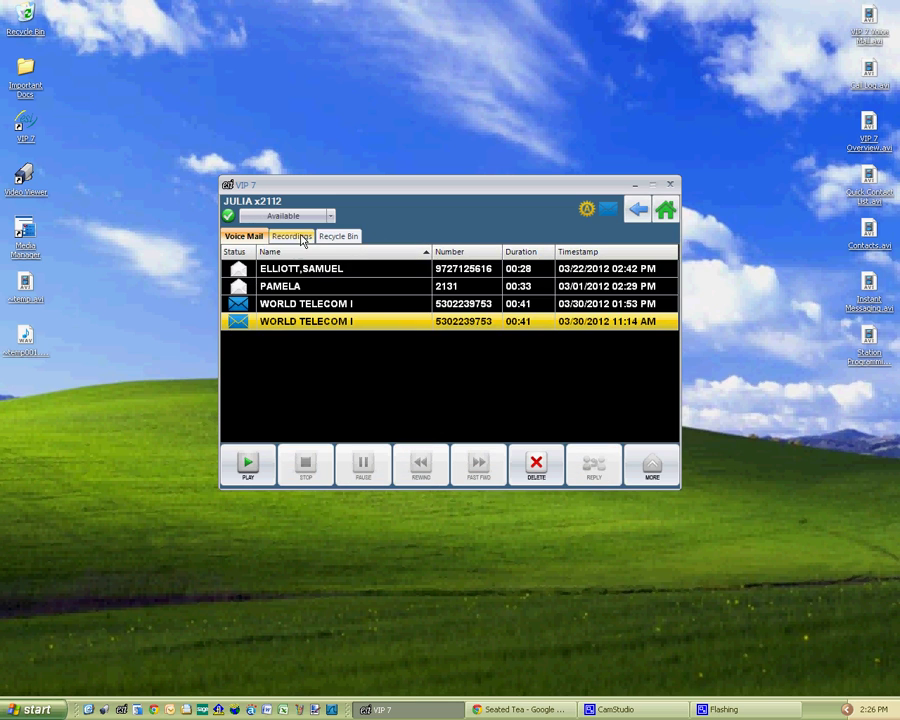
left_click(296, 237)
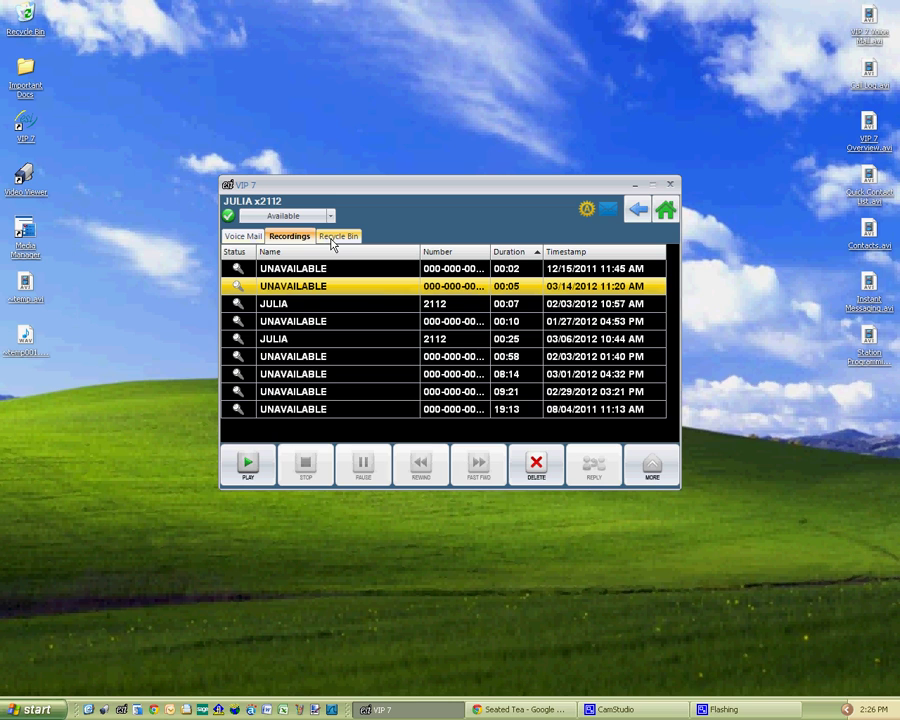
left_click(331, 240)
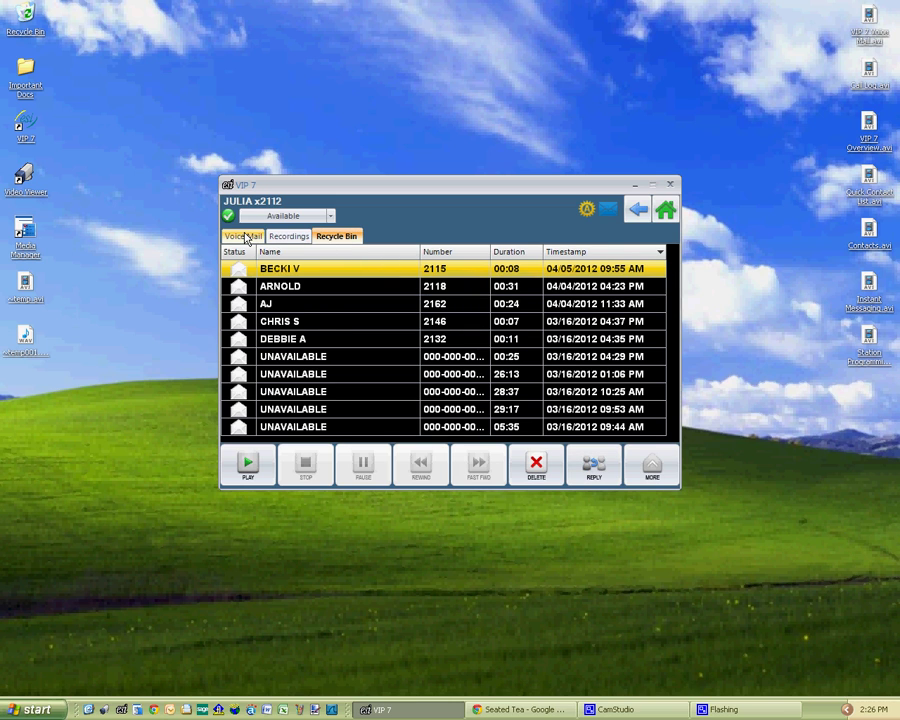
left_click(467, 359)
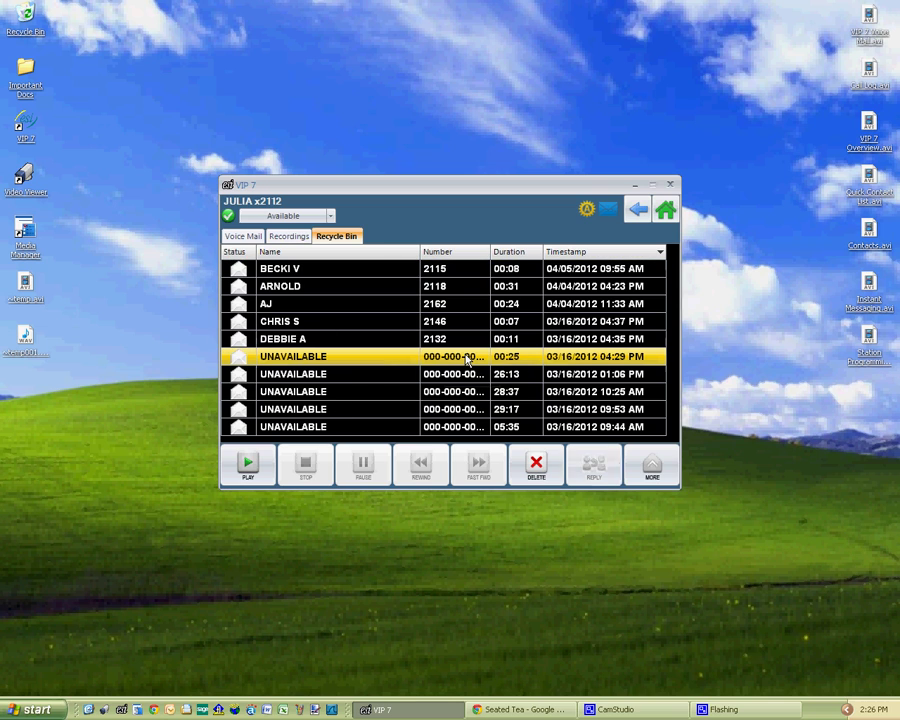
left_click(638, 212)
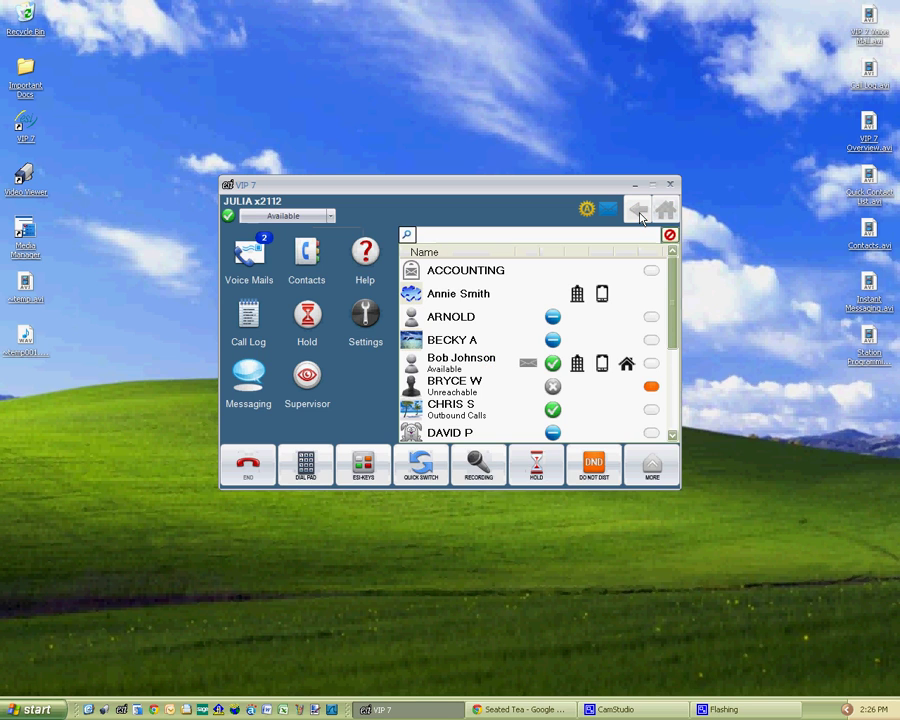
left_click(305, 272)
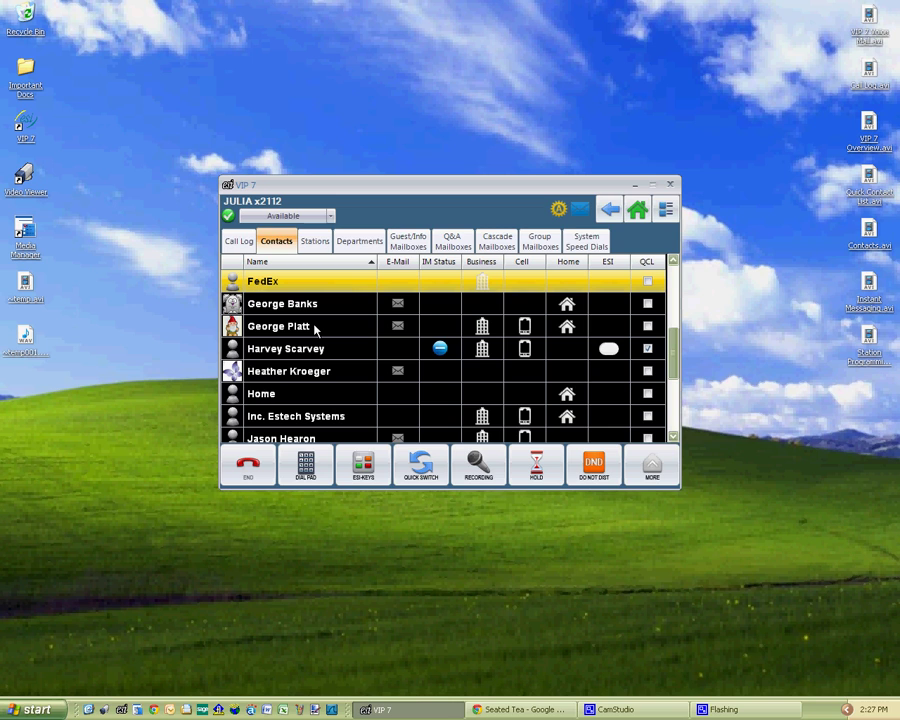
left_click(525, 331)
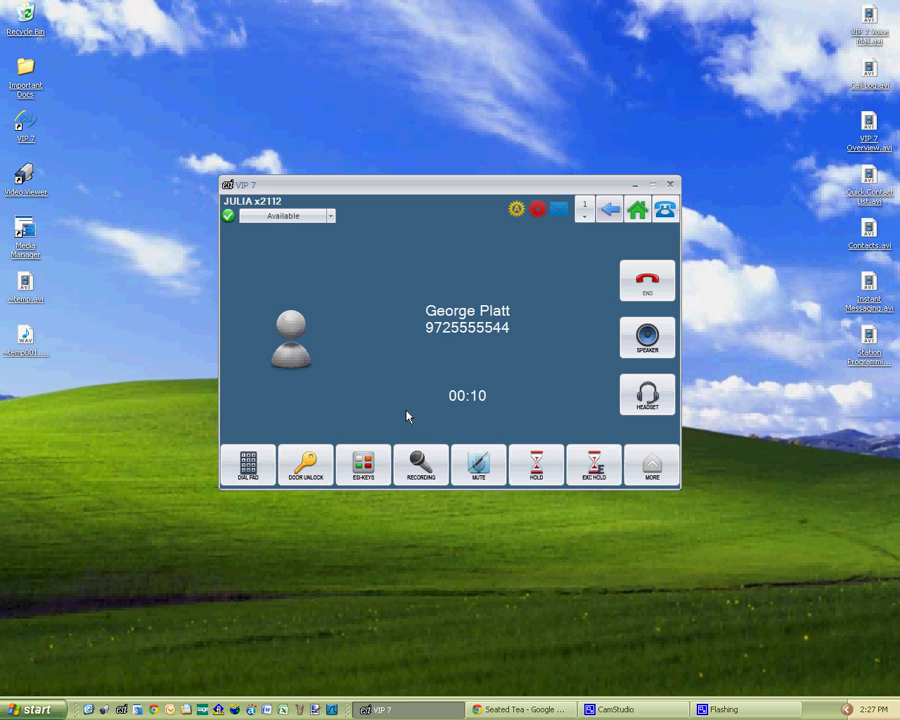
left_click(650, 286)
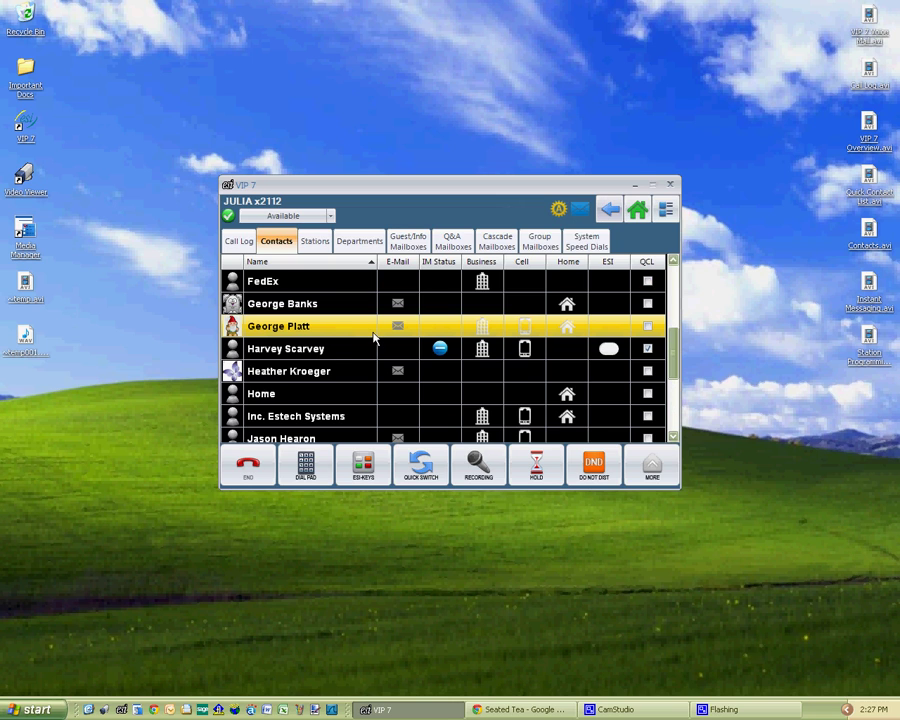
left_click(482, 326)
left_click(313, 245)
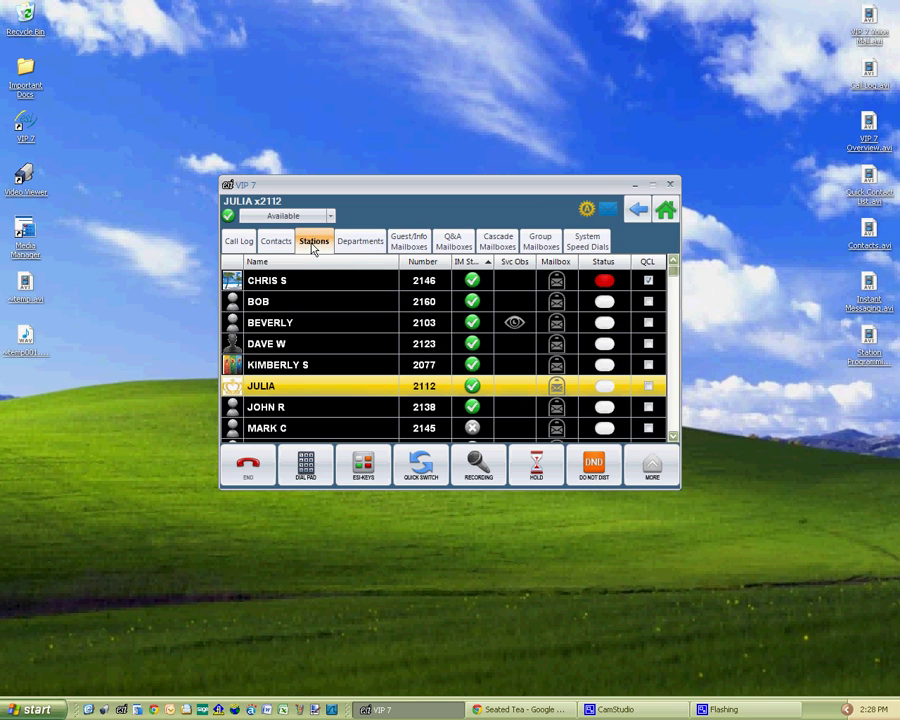
left_click(420, 287)
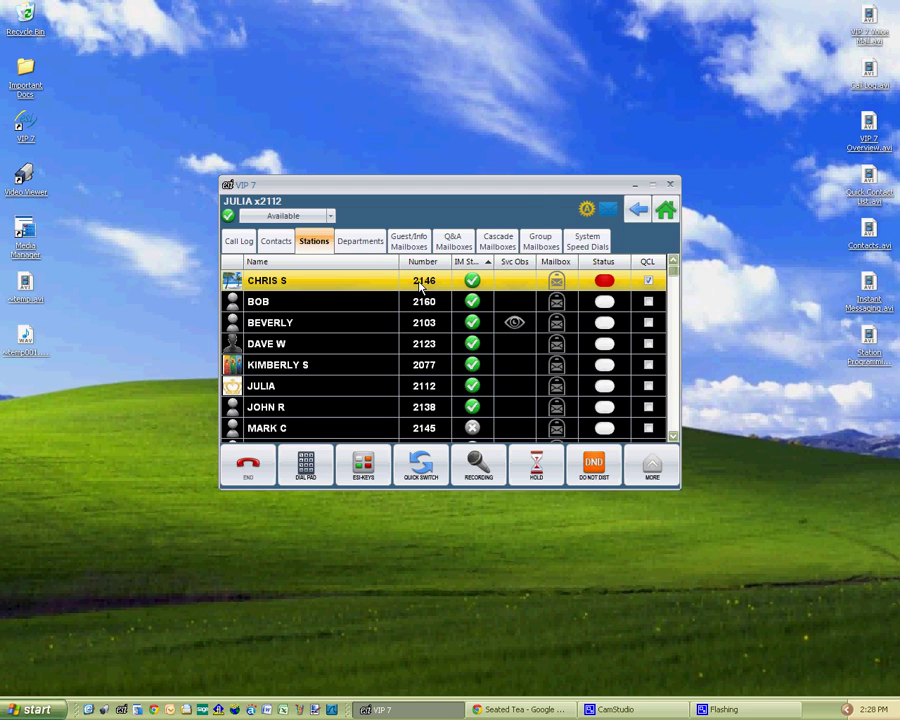
double_click(420, 284)
left_click(243, 254)
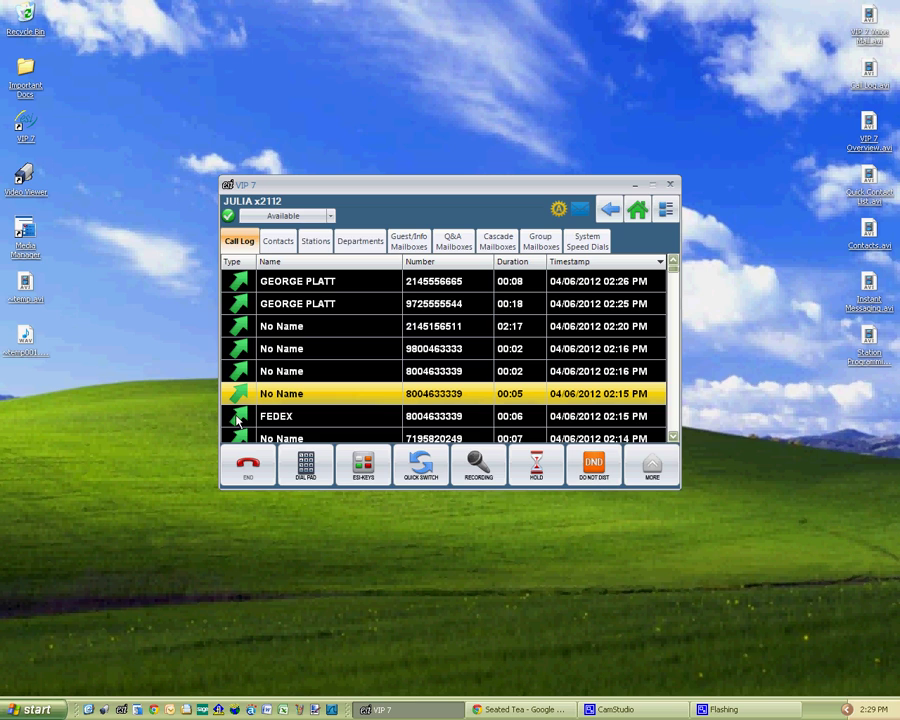
double_click(378, 287)
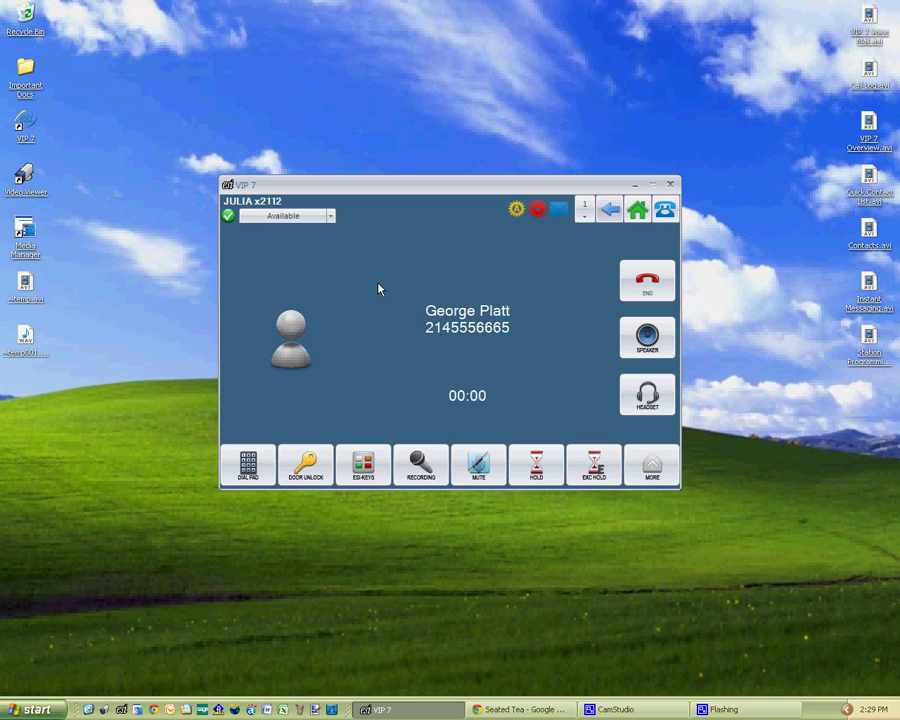
left_click(652, 284)
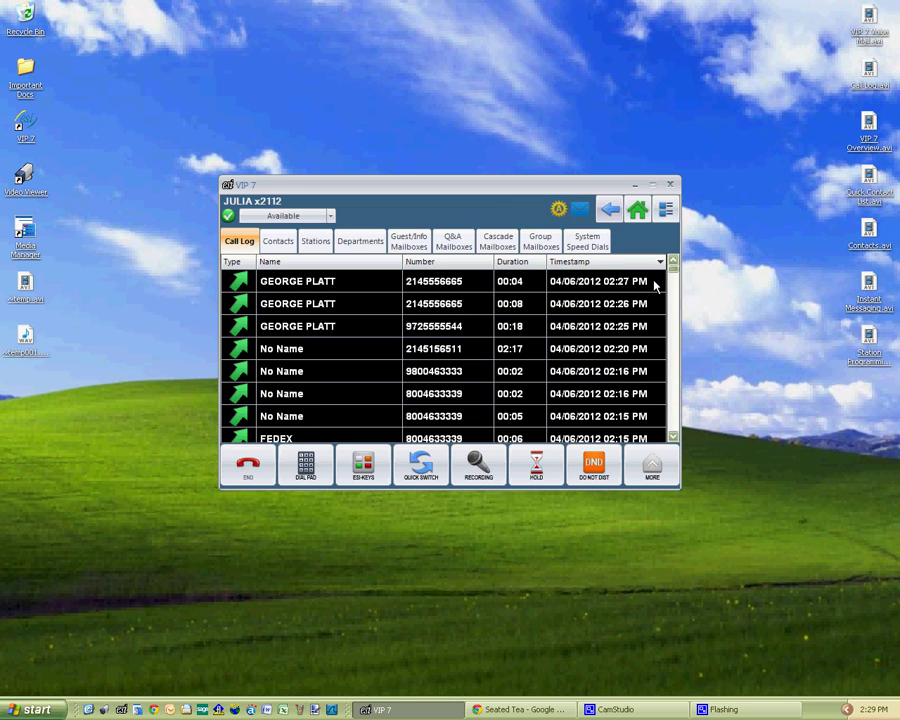
left_click(639, 214)
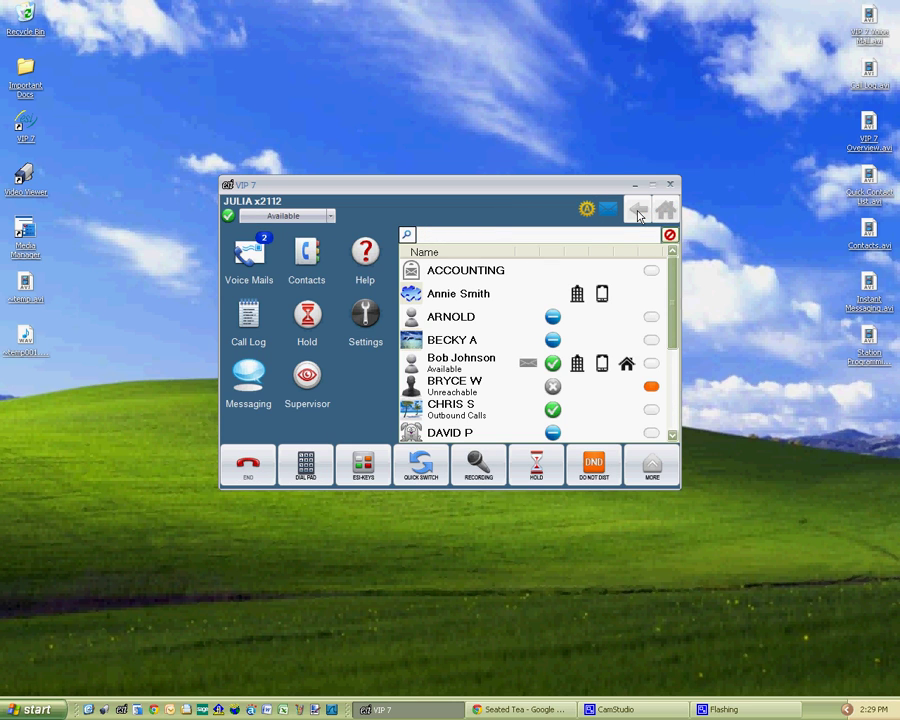
left_click(311, 255)
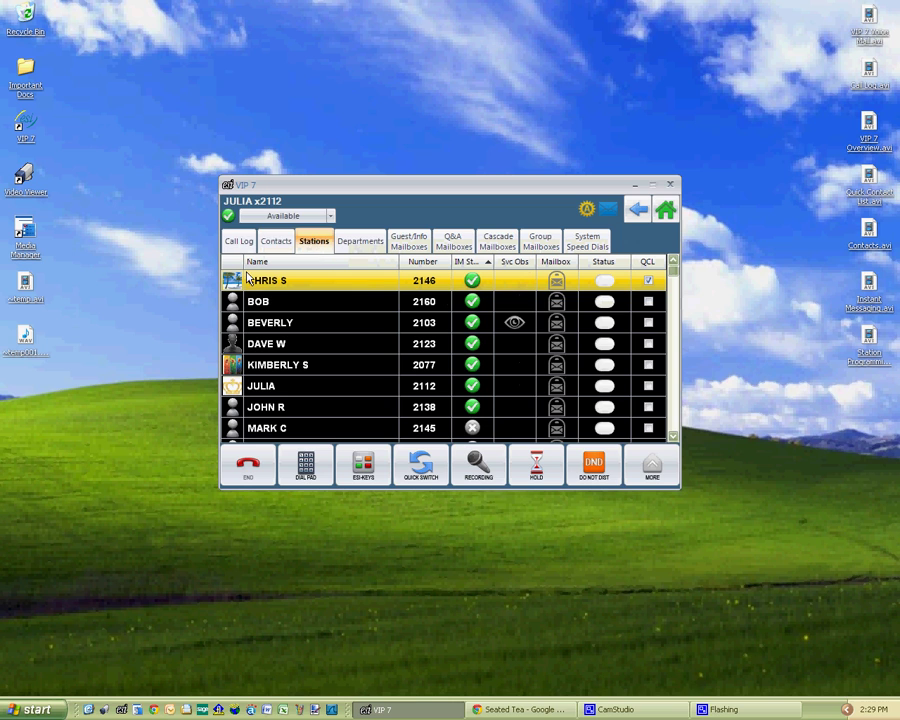
left_click(238, 243)
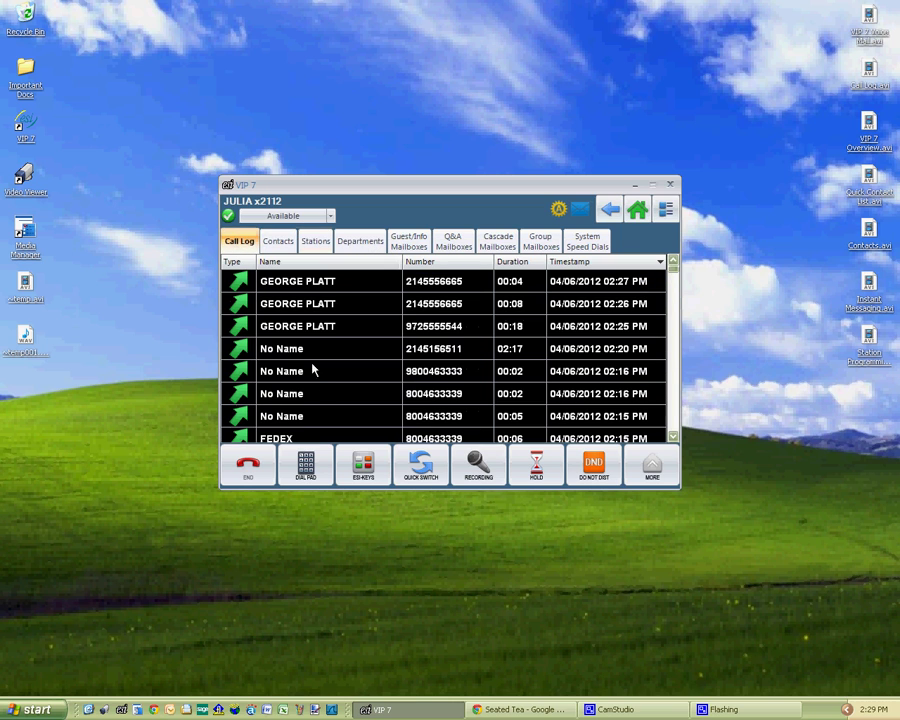
left_click(612, 209)
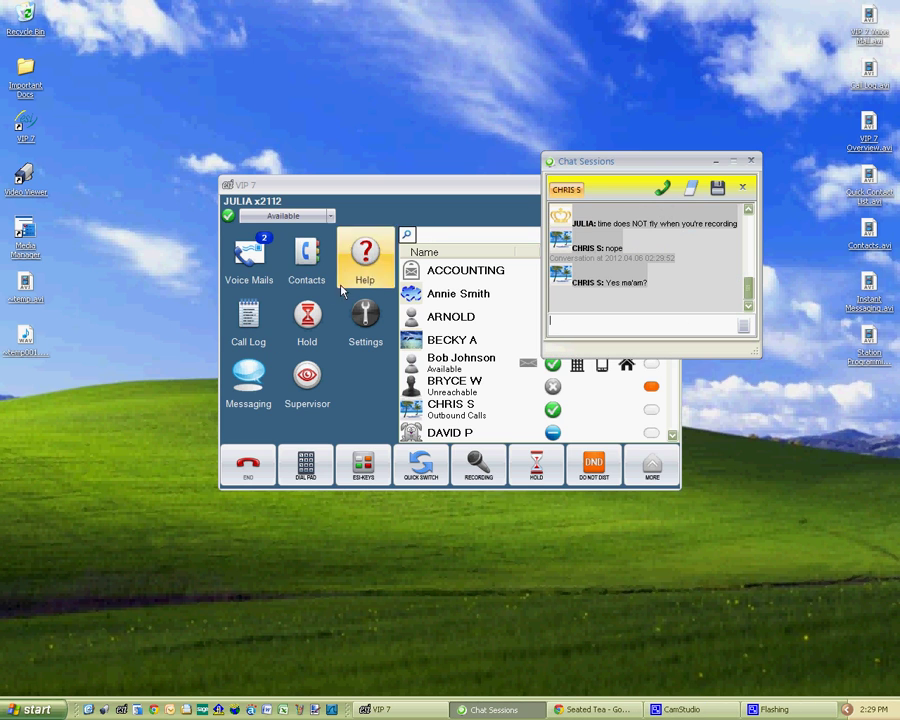
left_click_drag(616, 170, 691, 424)
left_click(826, 416)
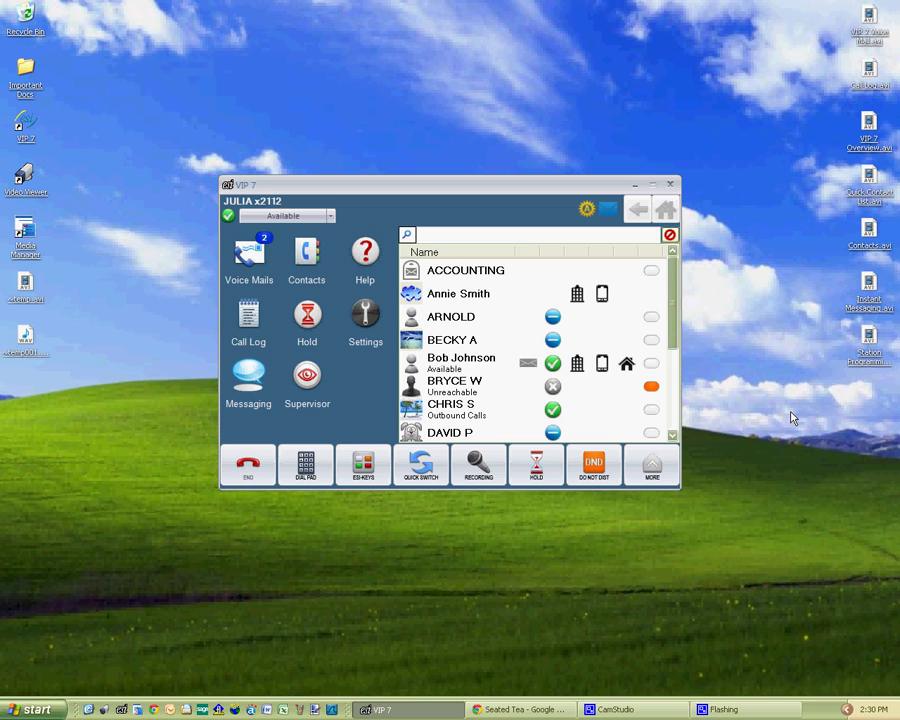
Step: View the call history, switch to the contacts list, then return to the home directory view
left_click(246, 318)
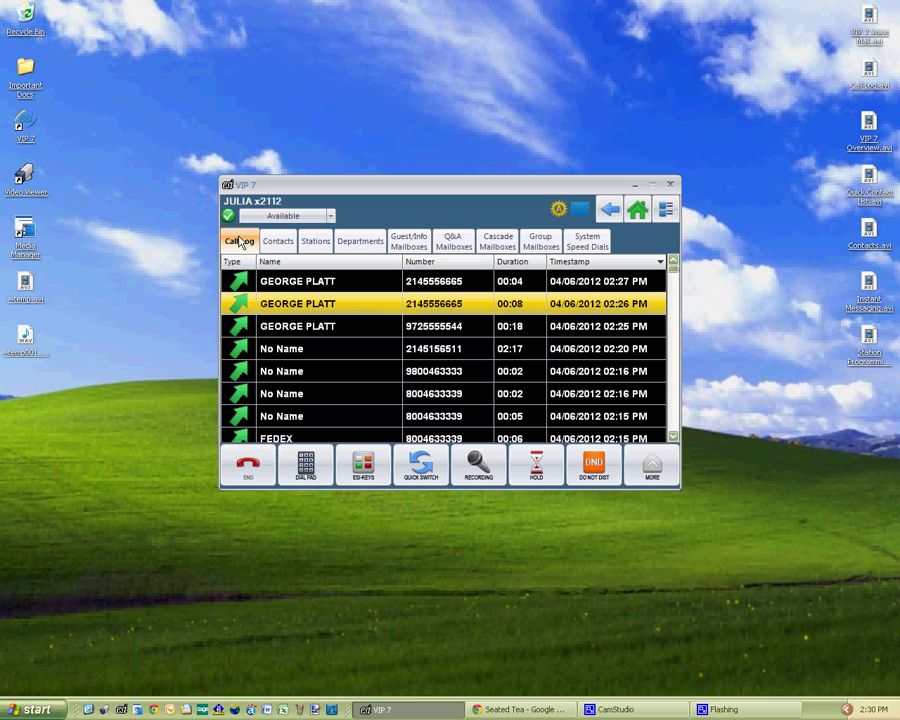
left_click(277, 242)
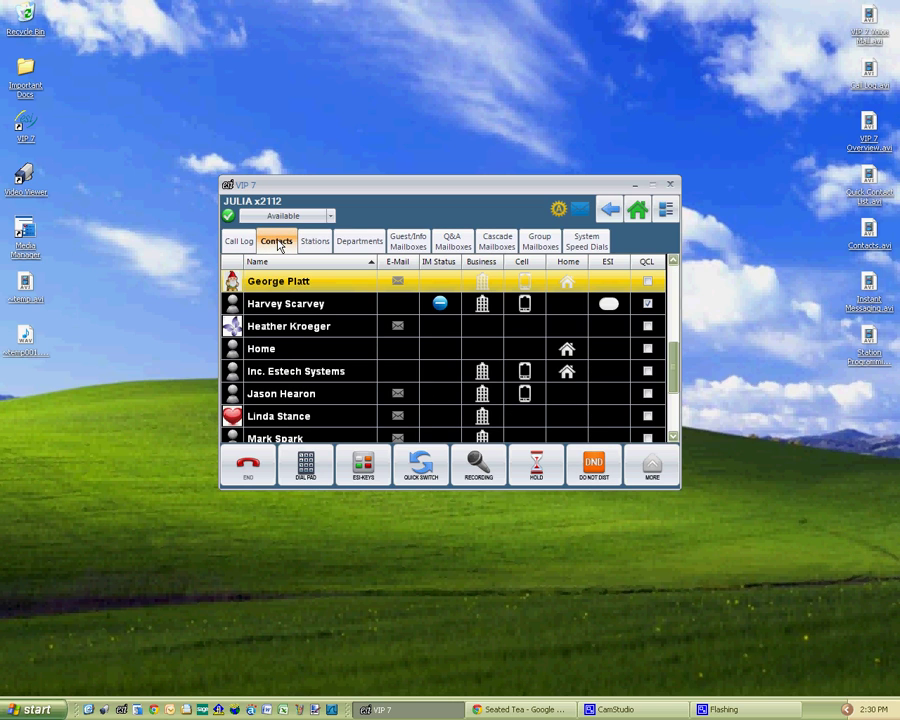
left_click(638, 208)
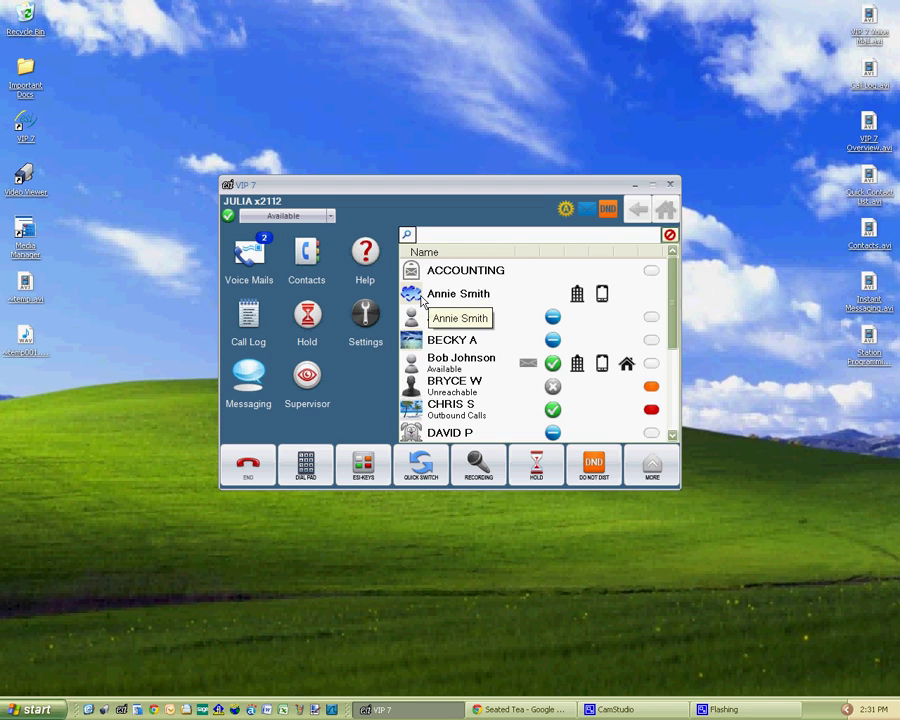
Step: Call the second directory contact's mobile number and end the call
mouse_move(578, 300)
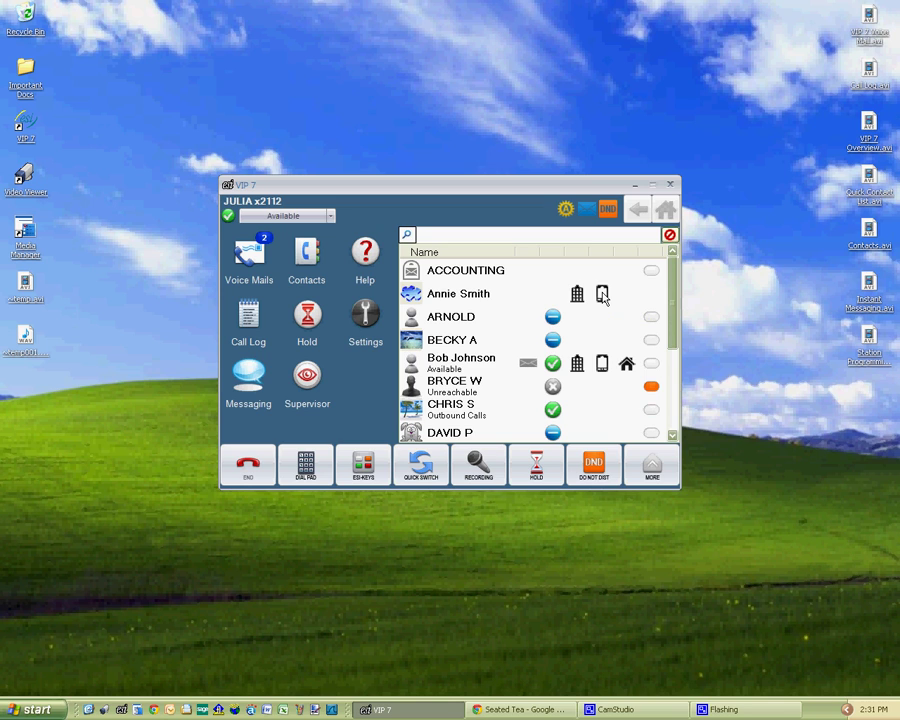
left_click(603, 295)
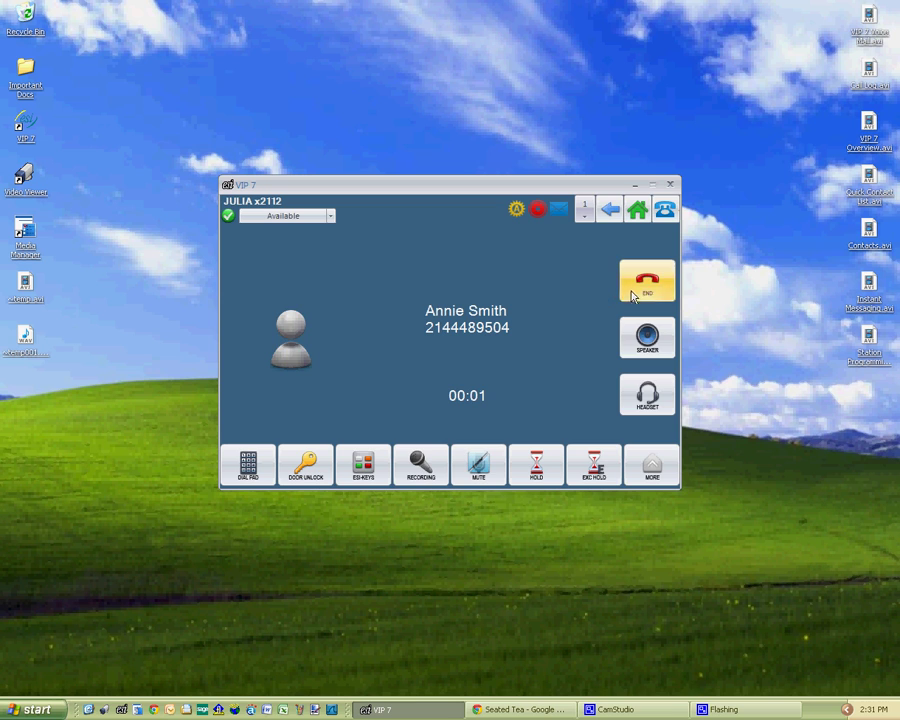
left_click(645, 286)
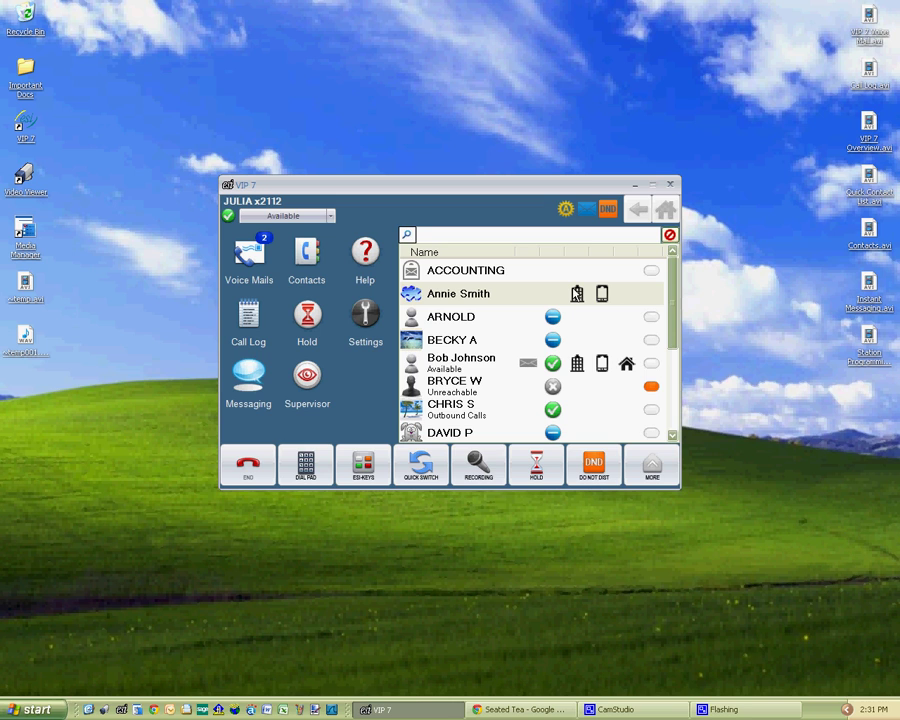
left_click_drag(670, 317, 679, 283)
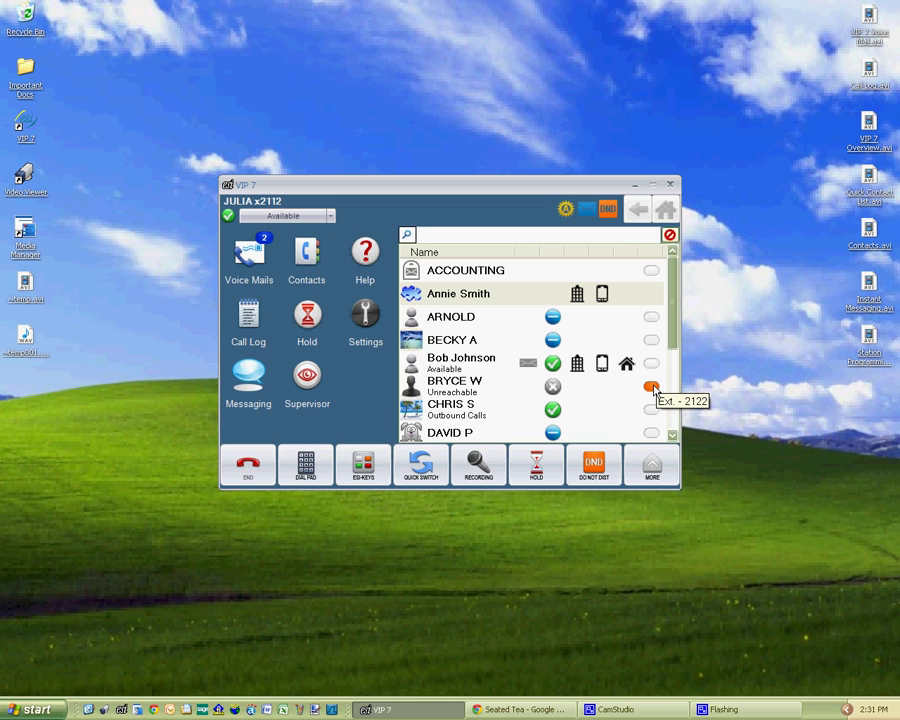
mouse_move(674, 337)
left_mouse_down()
mouse_move(676, 441)
mouse_move(676, 323)
left_mouse_up()
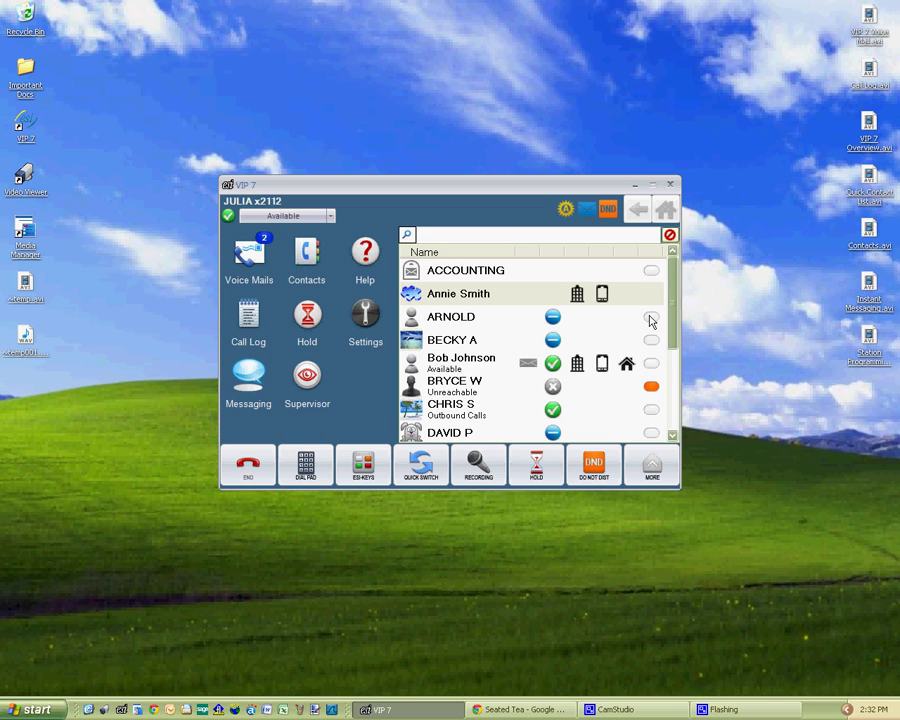
Step: View the context menus of the fourth and fifth contacts, dismissing each without choosing
right_click(484, 342)
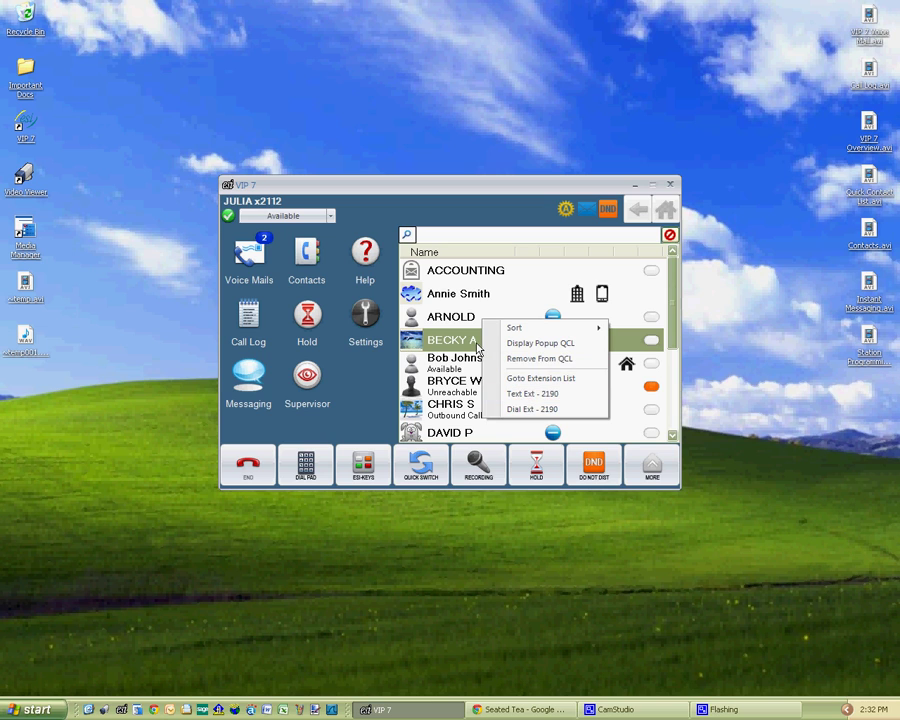
left_click(490, 210)
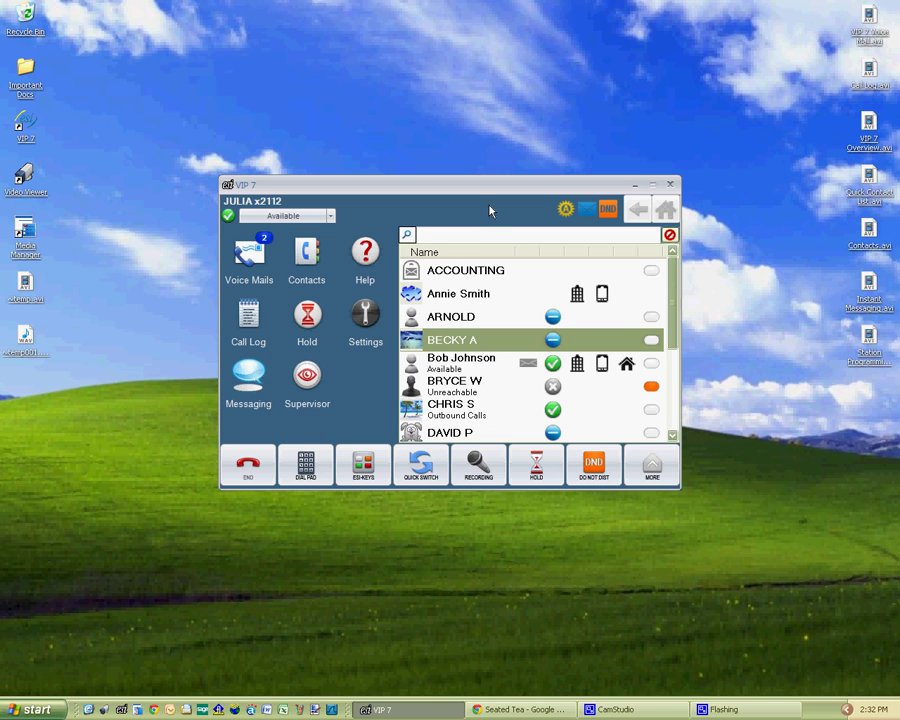
right_click(462, 366)
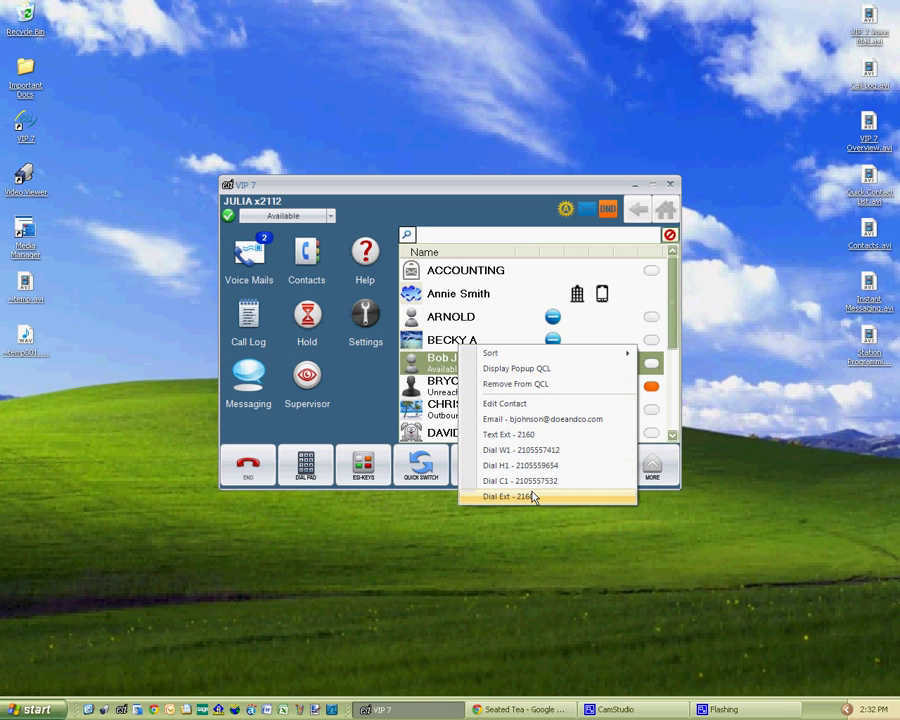
left_click(516, 224)
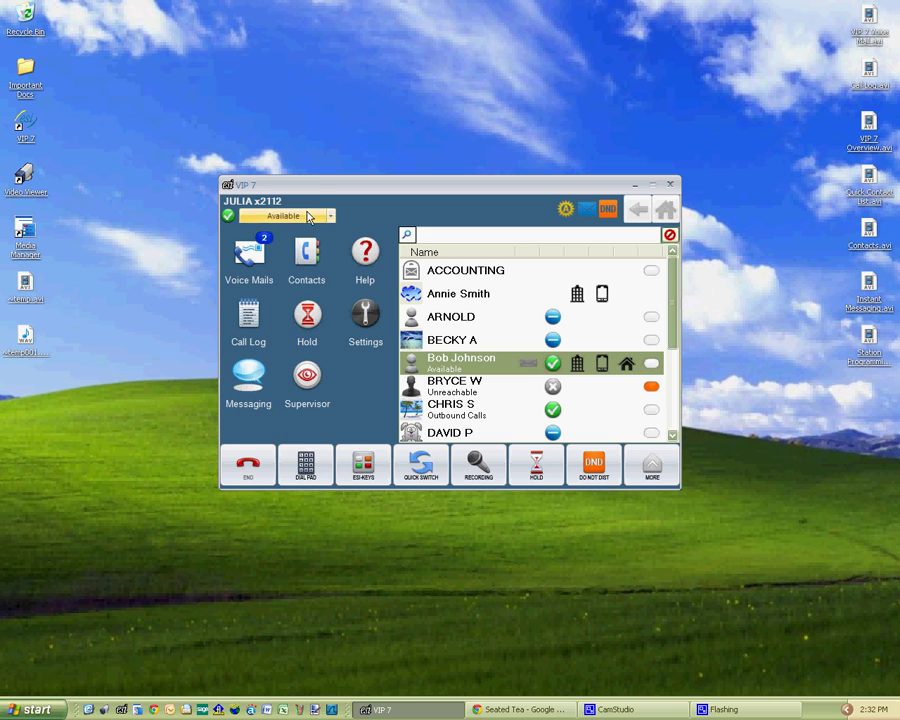
Step: Shift the phone window left, open ESI Talk beside it, and select the first colleague
left_click_drag(312, 187, 177, 181)
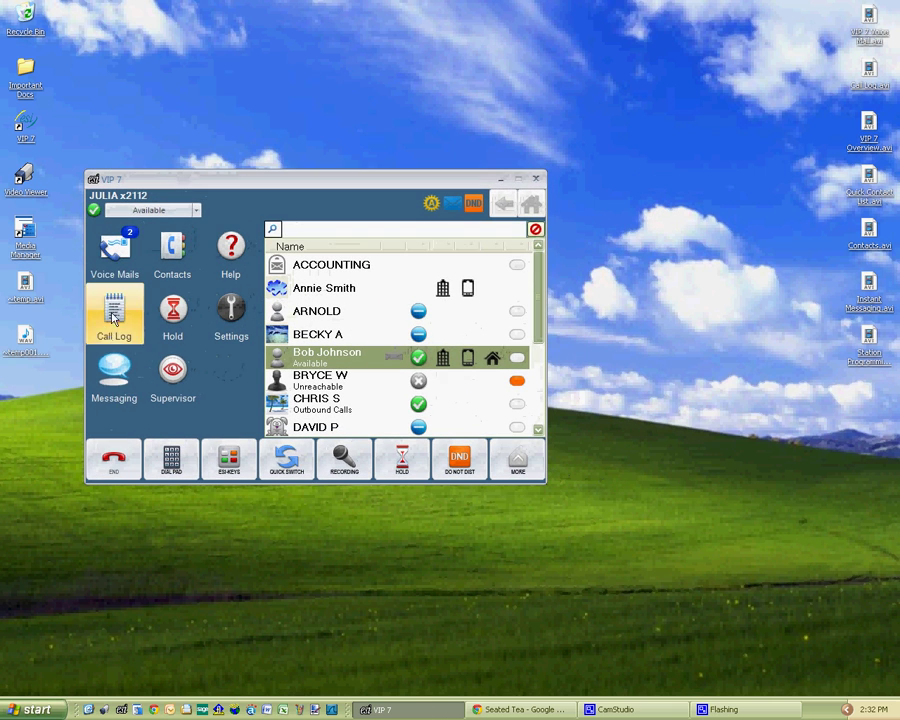
left_click(112, 390)
left_click_drag(573, 167, 580, 186)
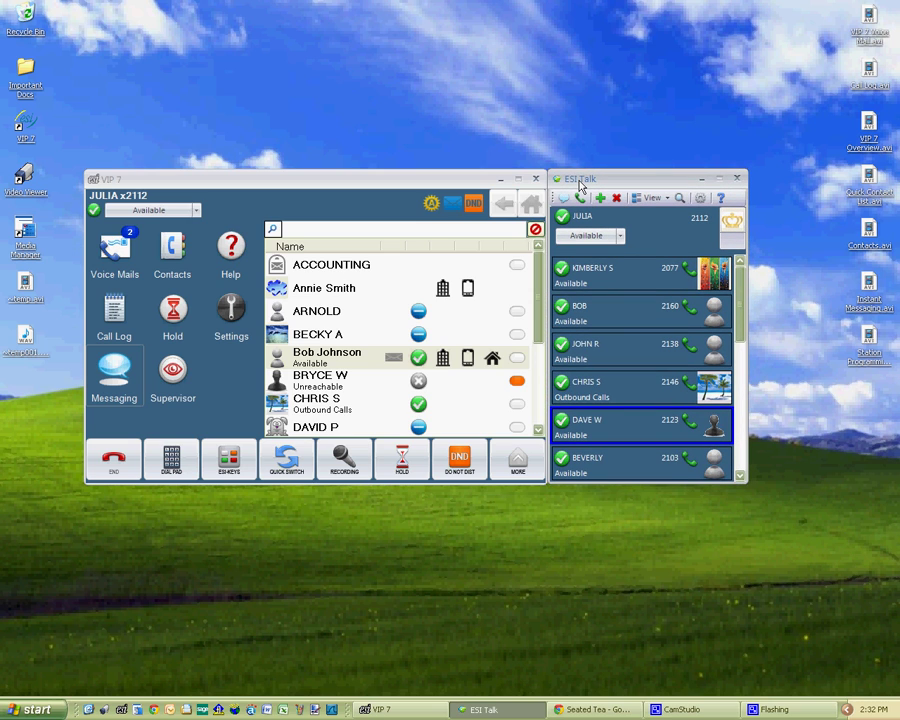
left_click(607, 280)
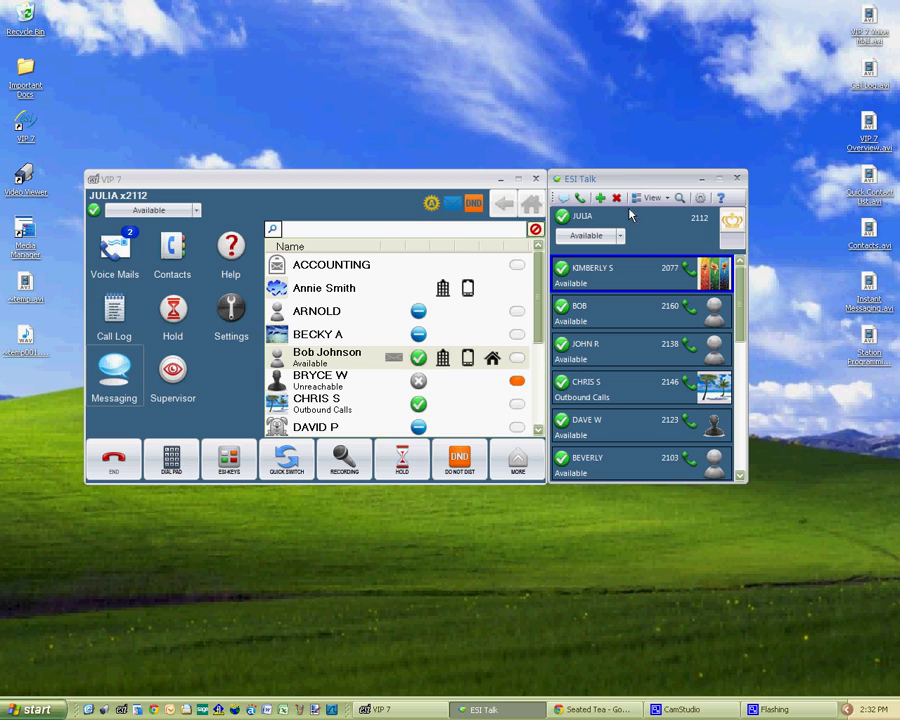
mouse_move(612, 265)
left_click(114, 312)
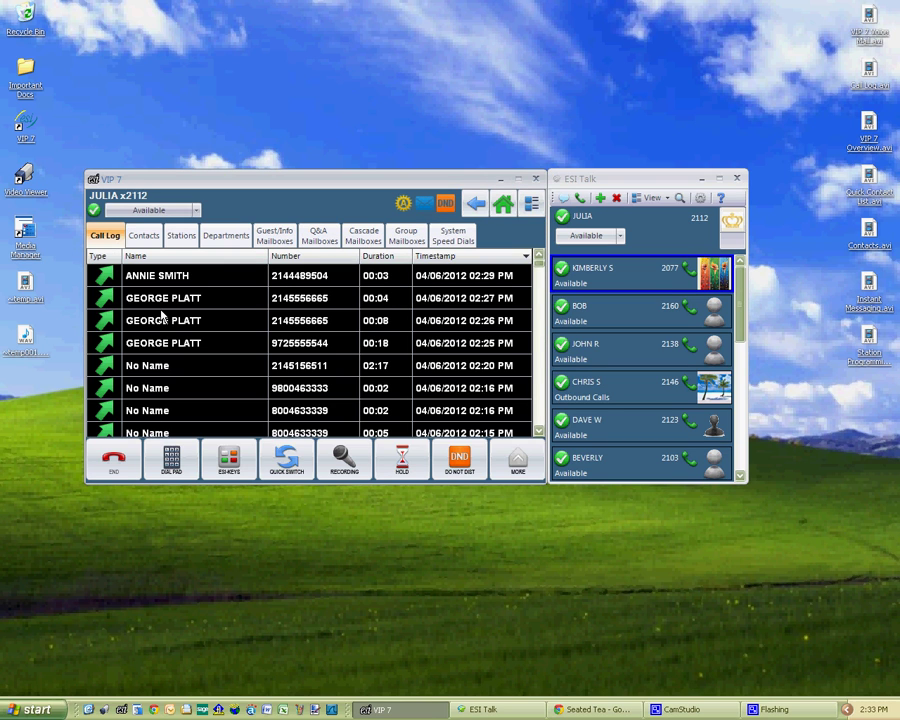
left_click(503, 204)
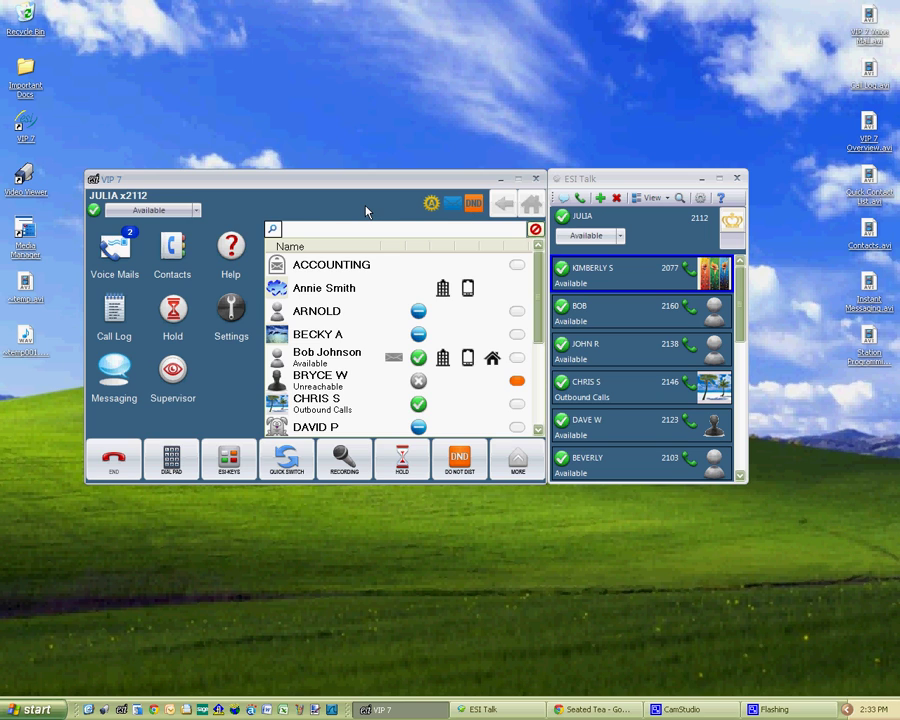
left_click(229, 463)
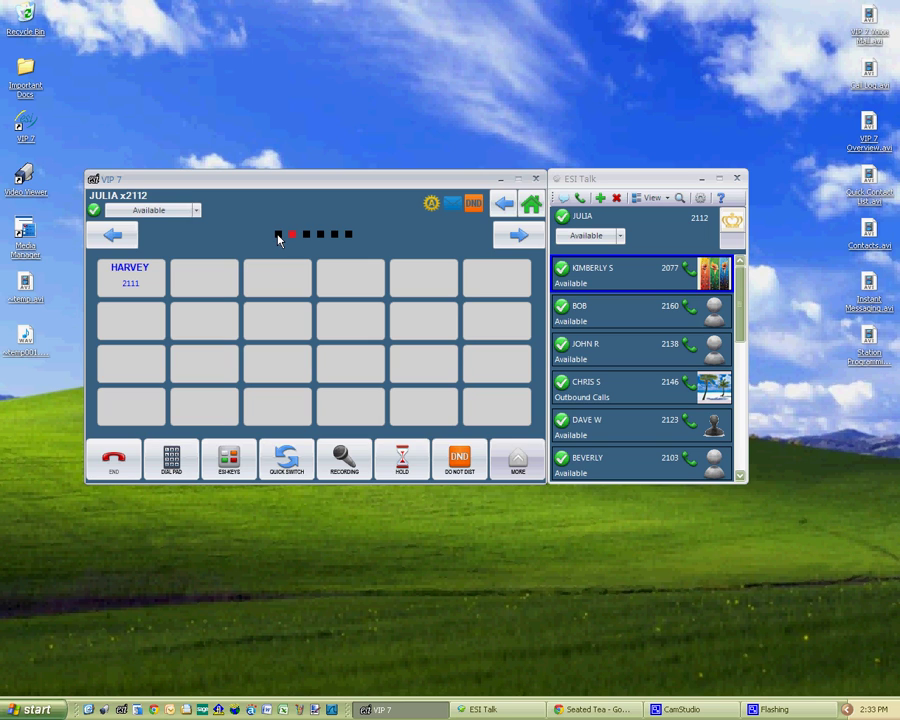
left_click(122, 238)
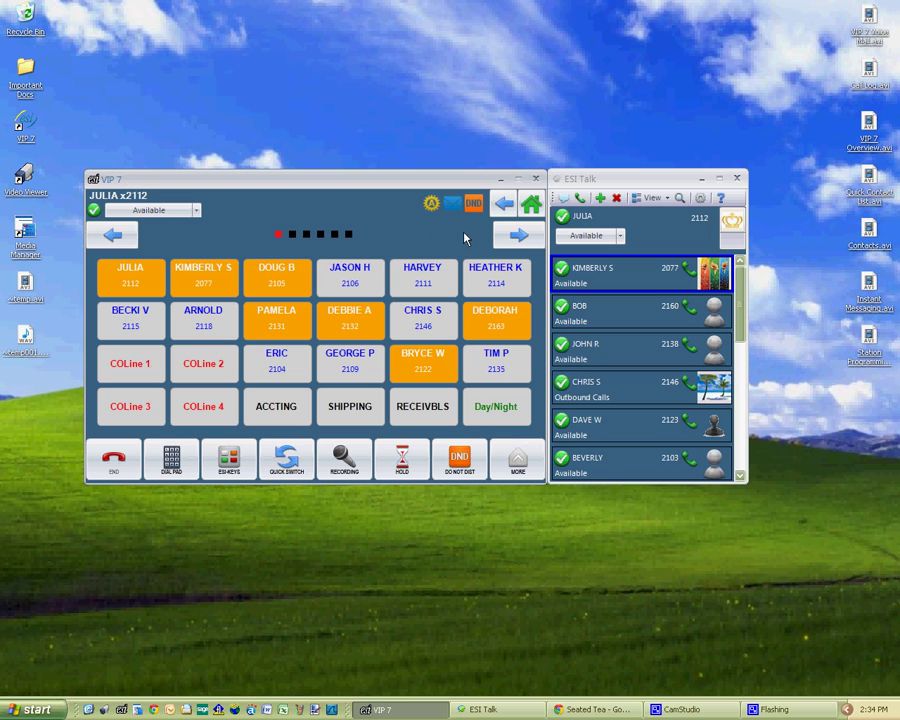
left_click(531, 208)
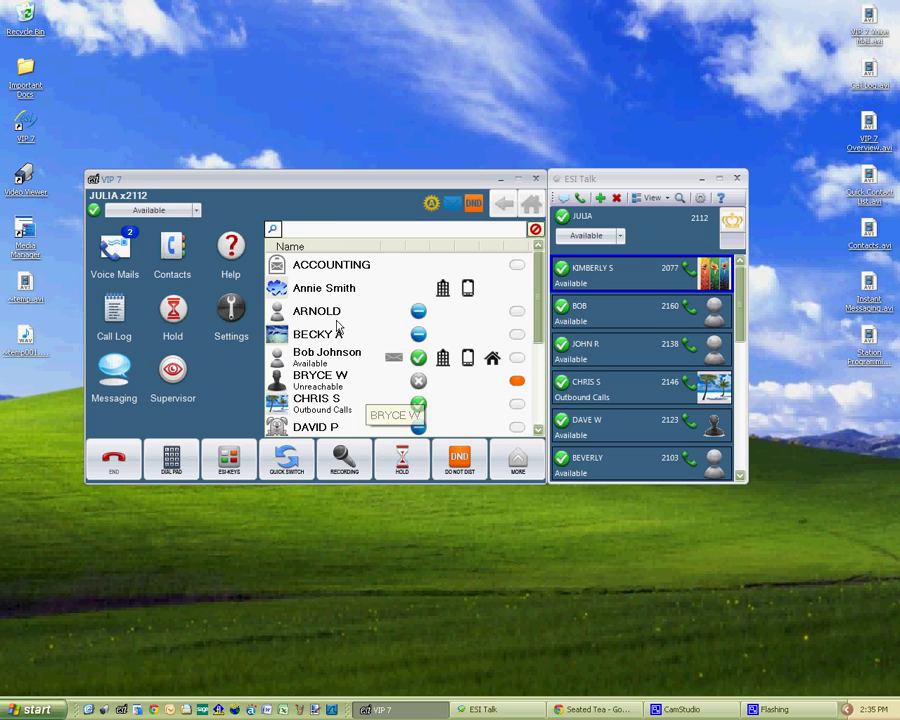
Step: Search the directory for 'mar', then clear the search to show all contacts again
left_click(315, 229)
type("mar")
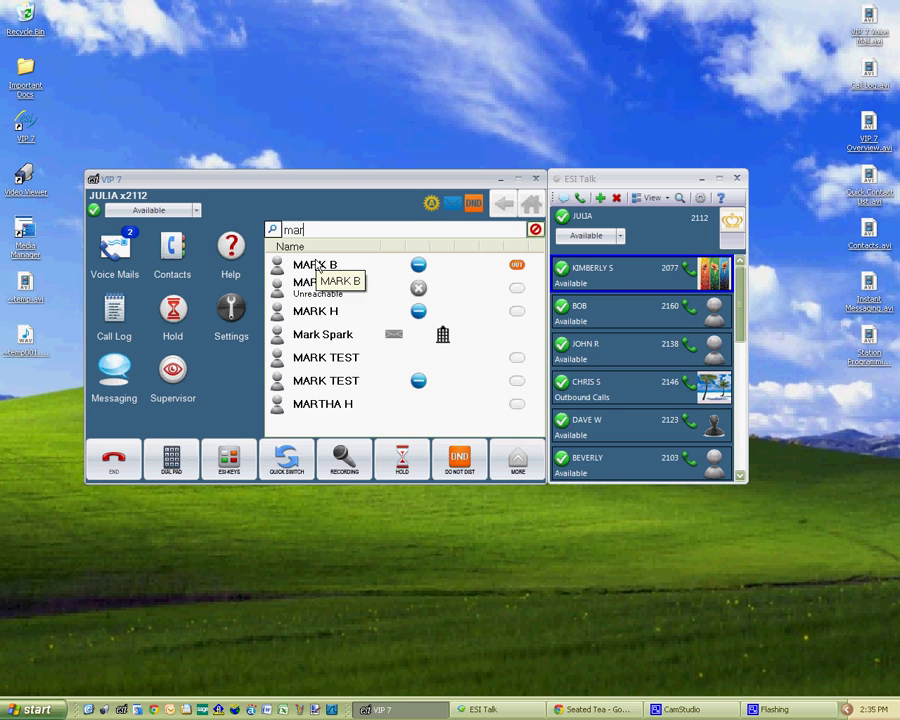
key("BackSpace")
key("BackSpace")
key("BackSpace")
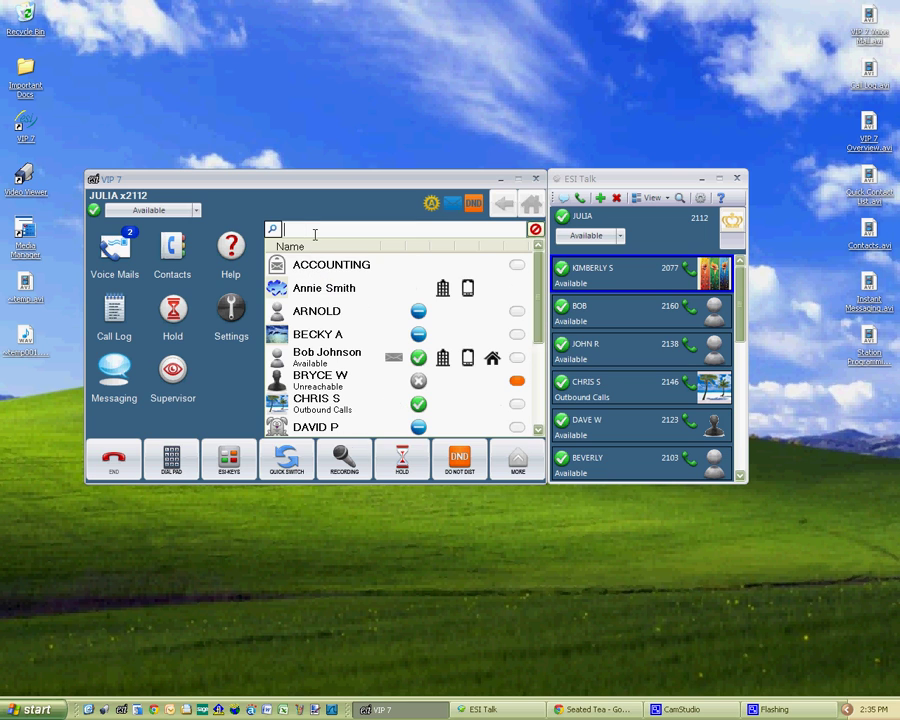
left_click_drag(537, 277, 420, 245)
left_click(322, 233)
type("mar")
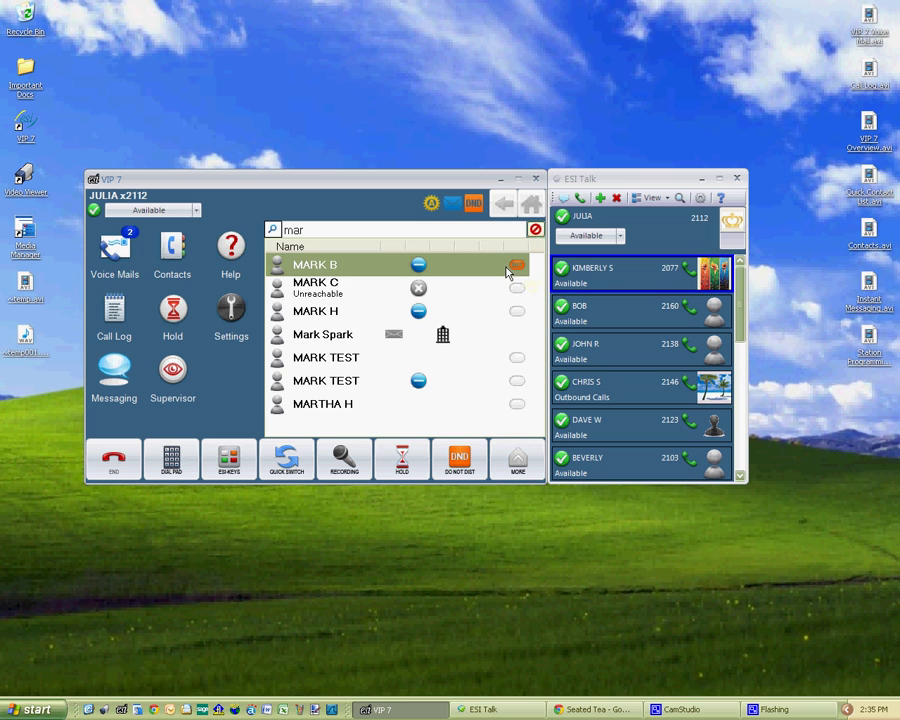
left_click_drag(343, 225, 285, 222)
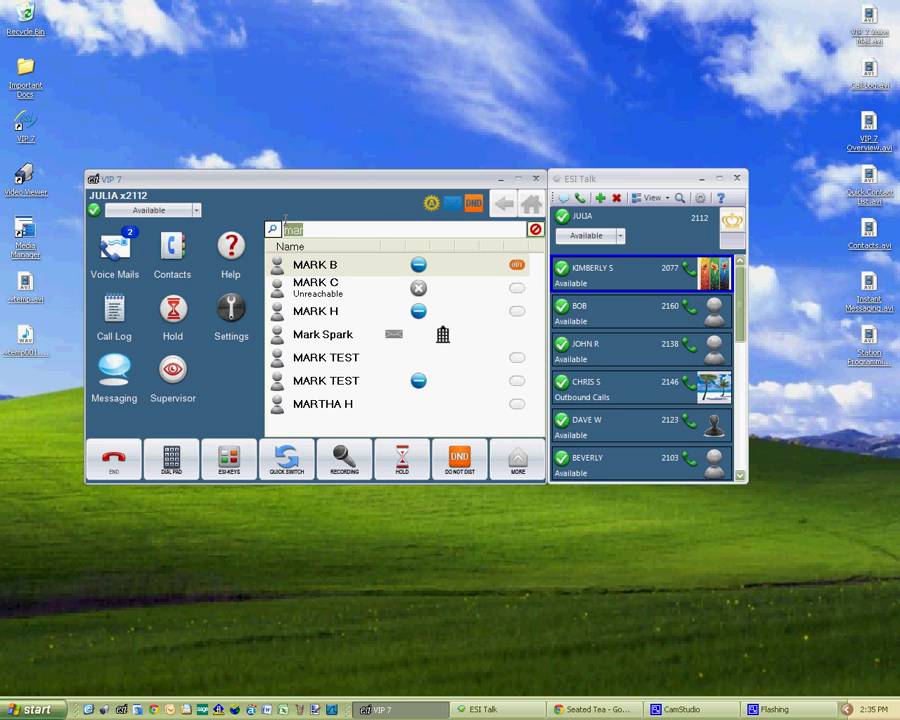
key("BackSpace")
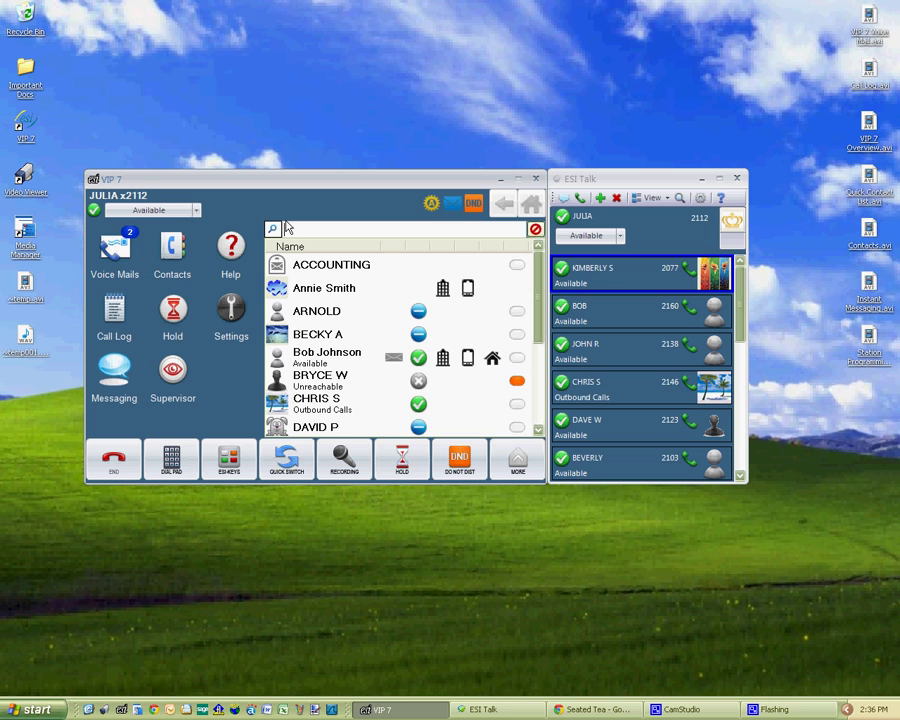
type("800")
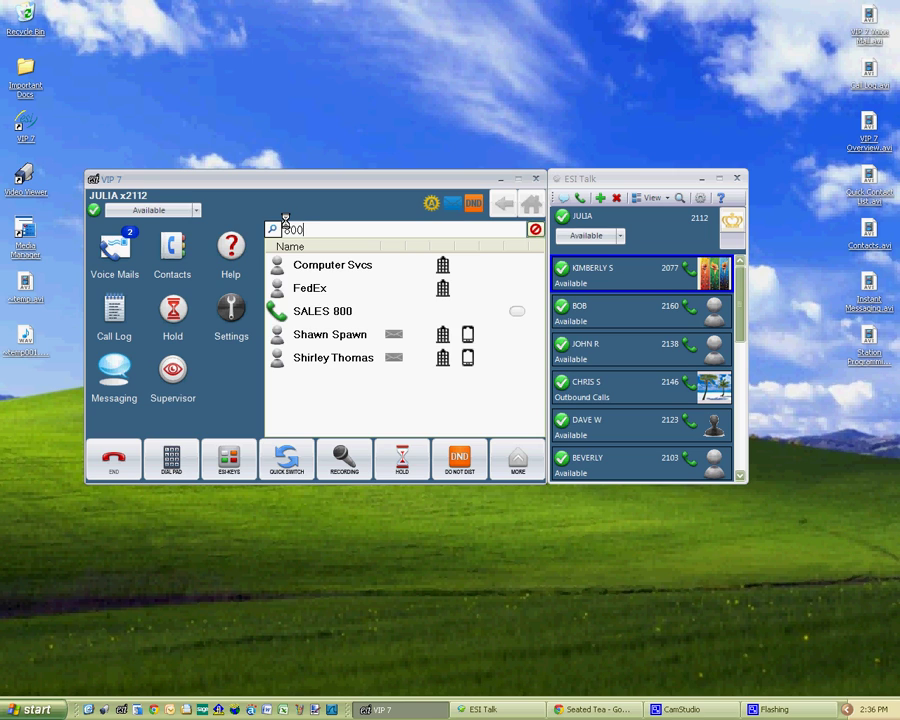
type("46")
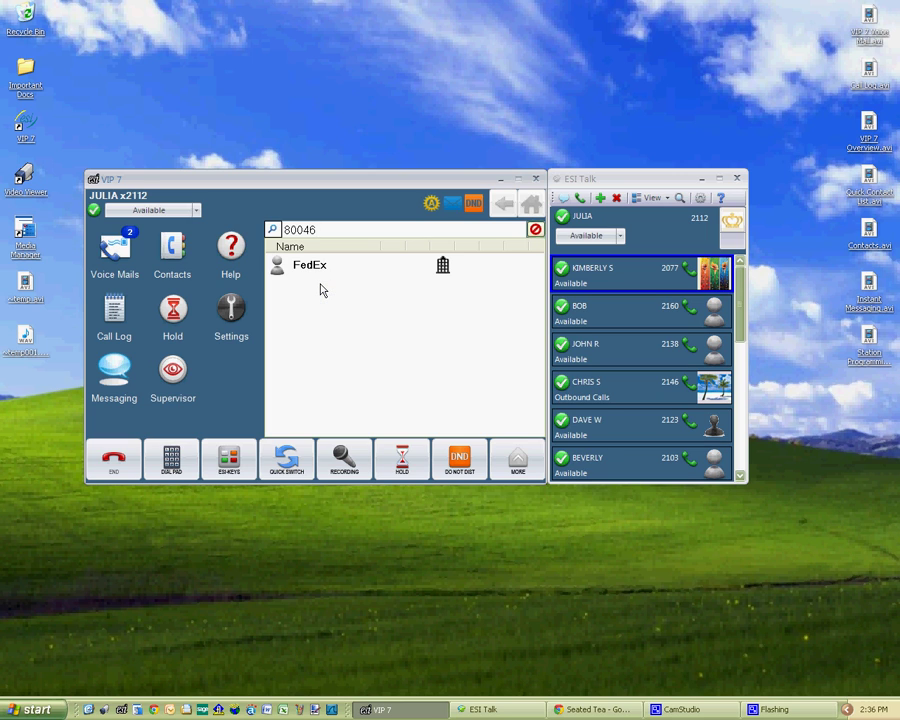
type("33339")
key("Return")
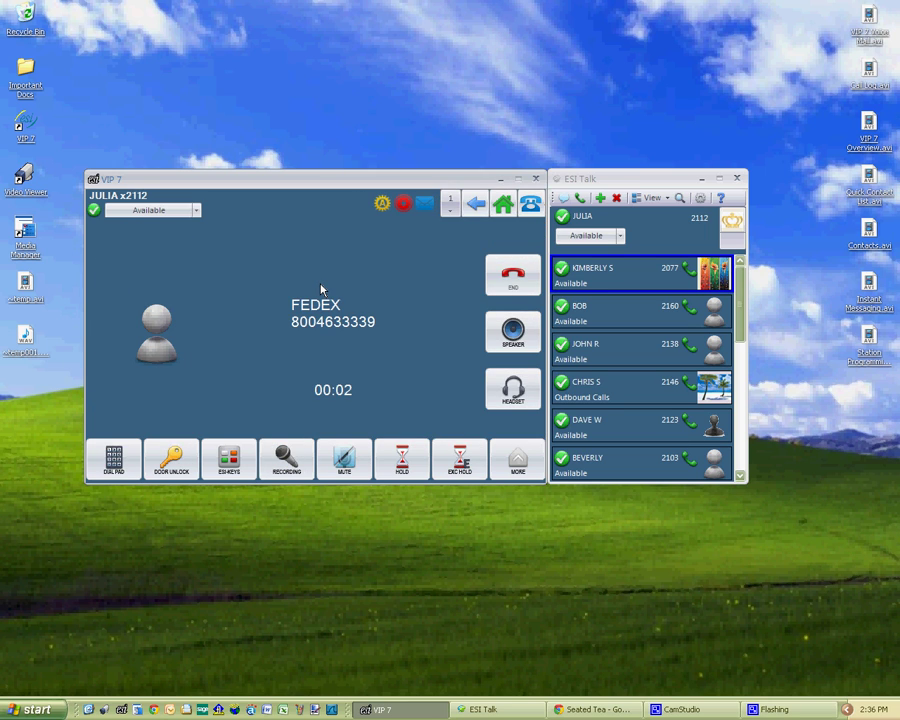
left_click(517, 281)
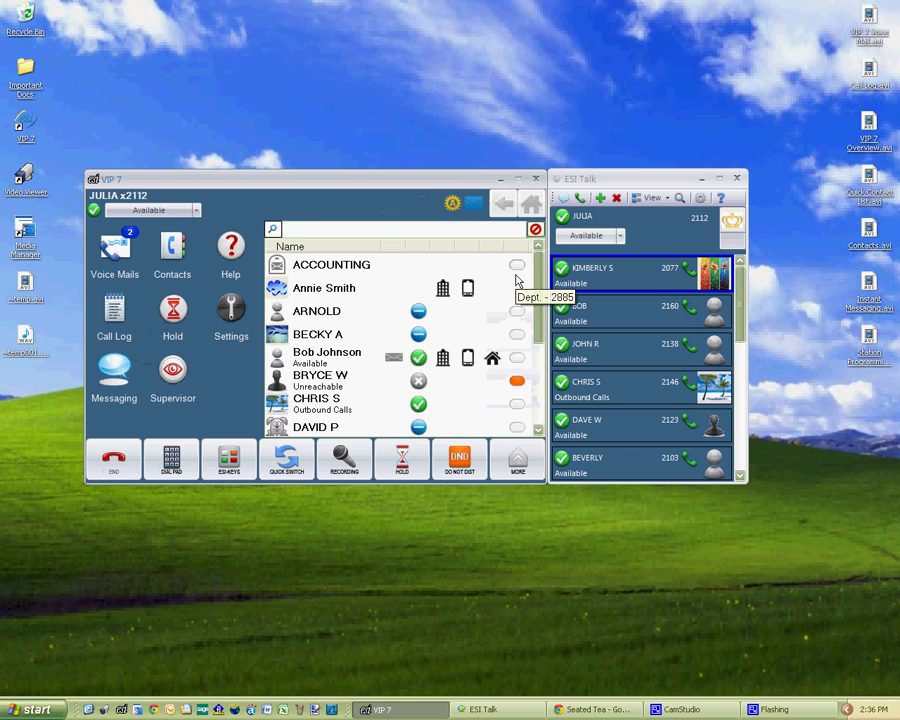
left_click(389, 229)
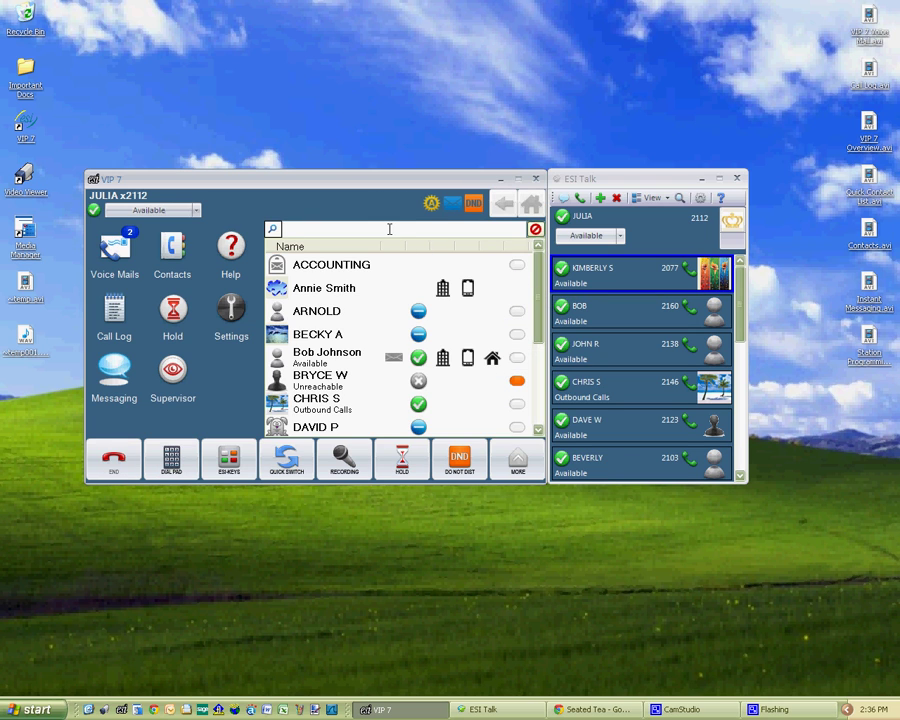
type("80046")
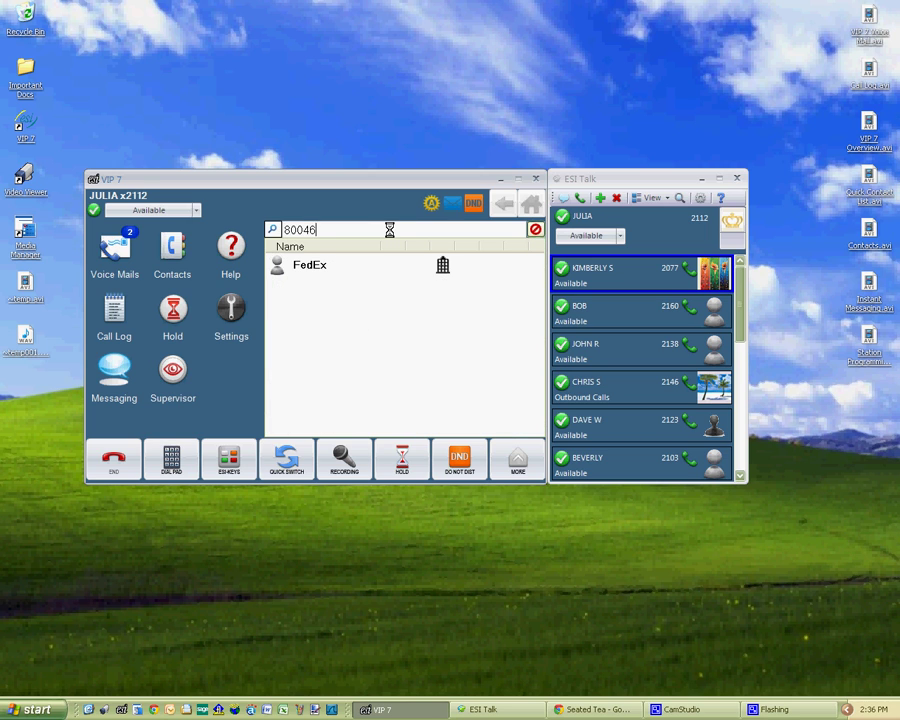
Step: View the FedEx contact details, then return to the 80046 search result
double_click(319, 266)
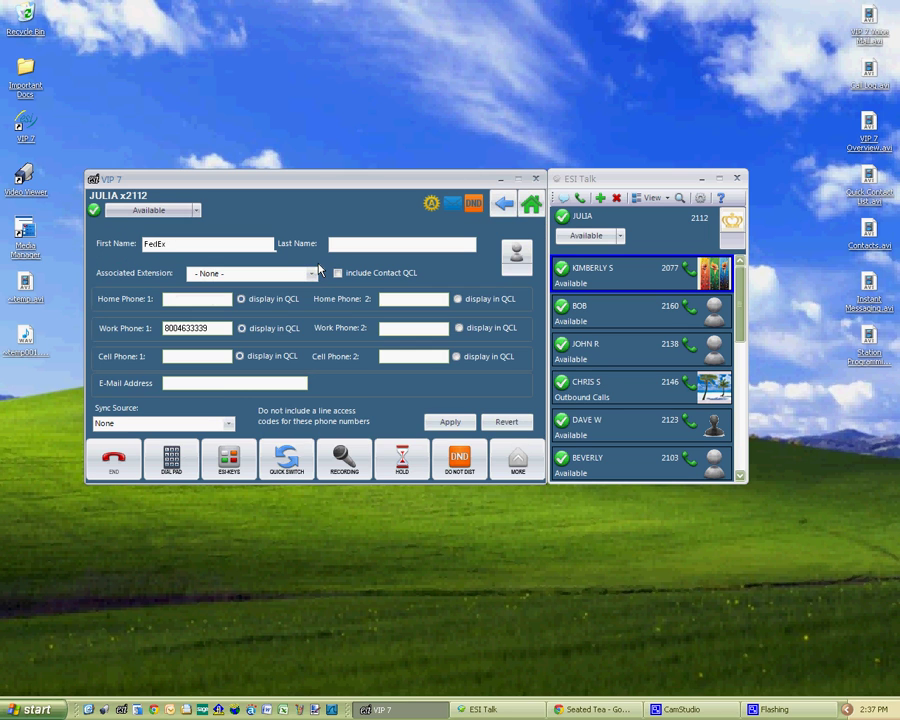
left_click(496, 205)
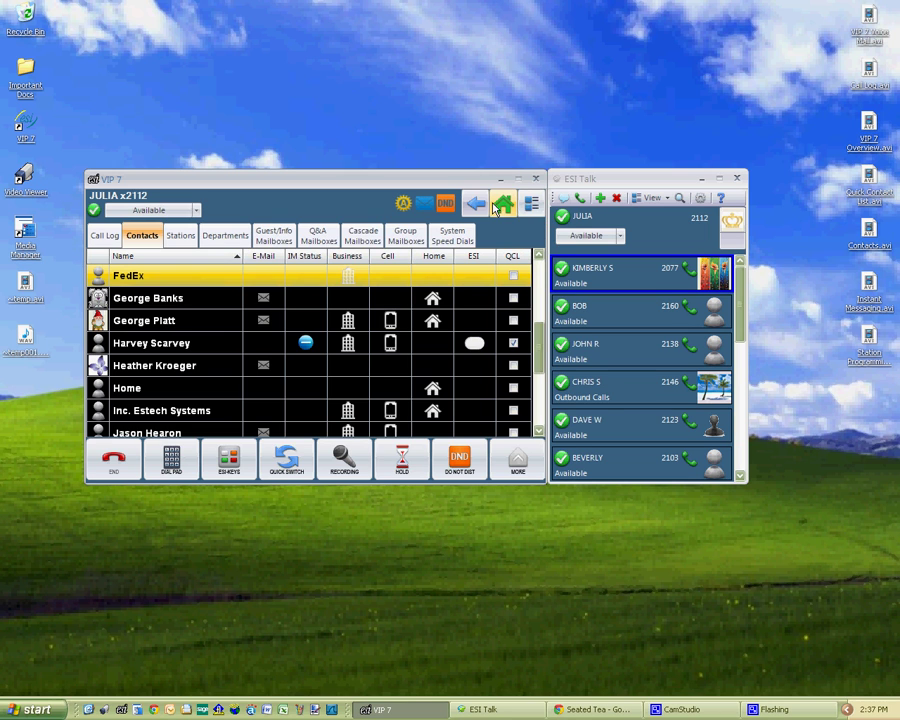
left_click(495, 207)
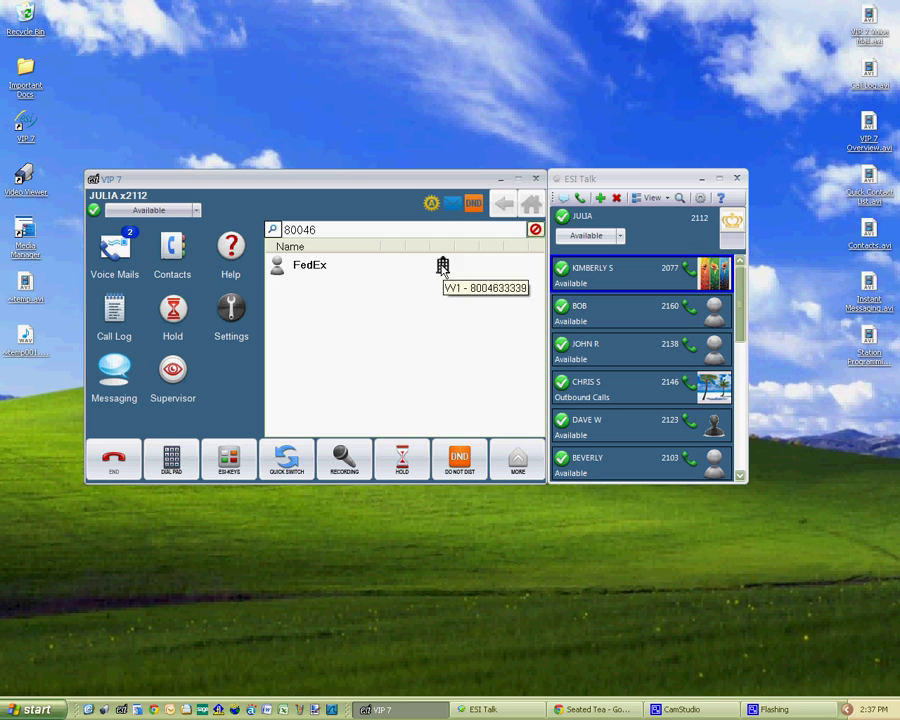
Step: Call FedEx's work number and hang up, then reopen the FedEx contact and return home
left_click(443, 268)
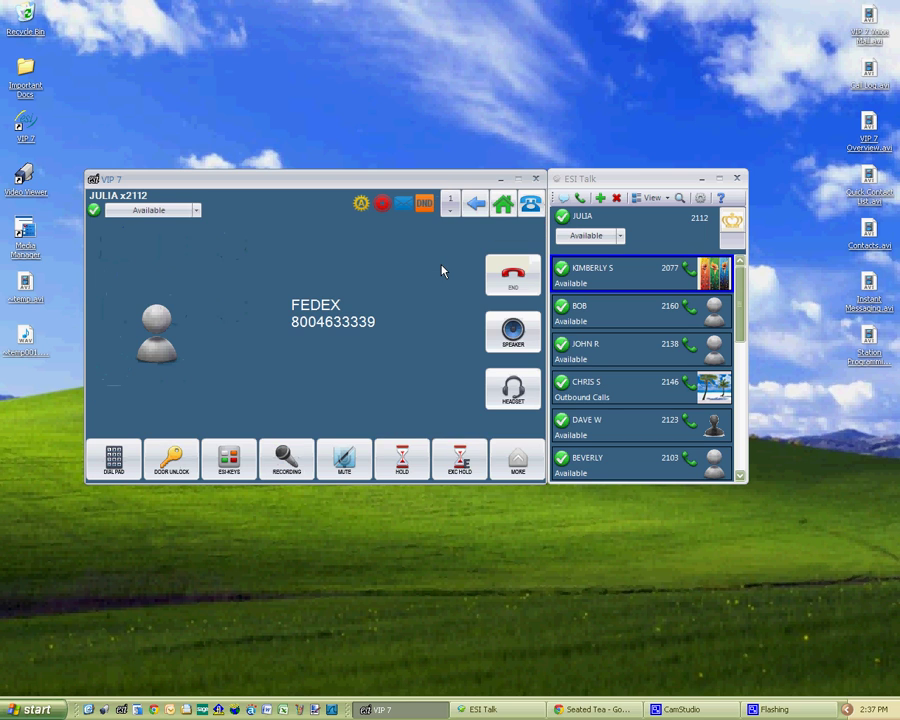
left_click(502, 272)
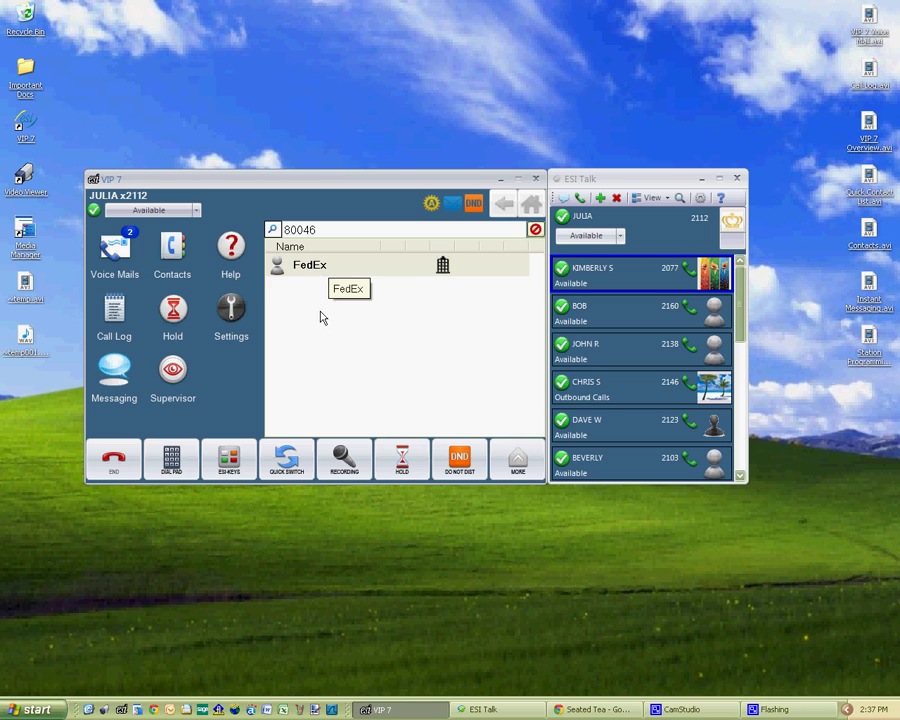
double_click(321, 269)
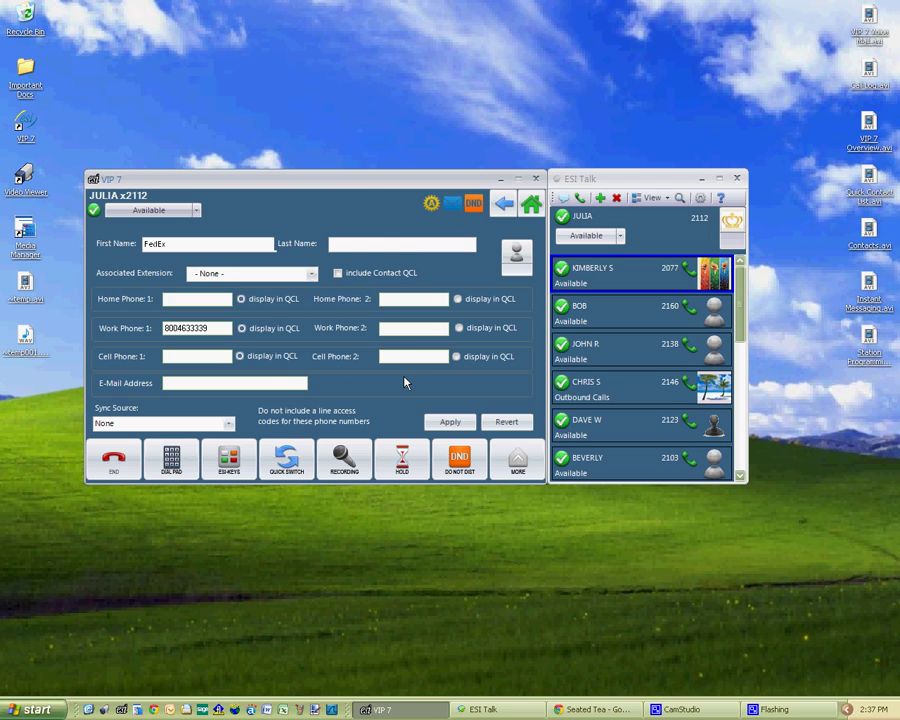
left_click(531, 205)
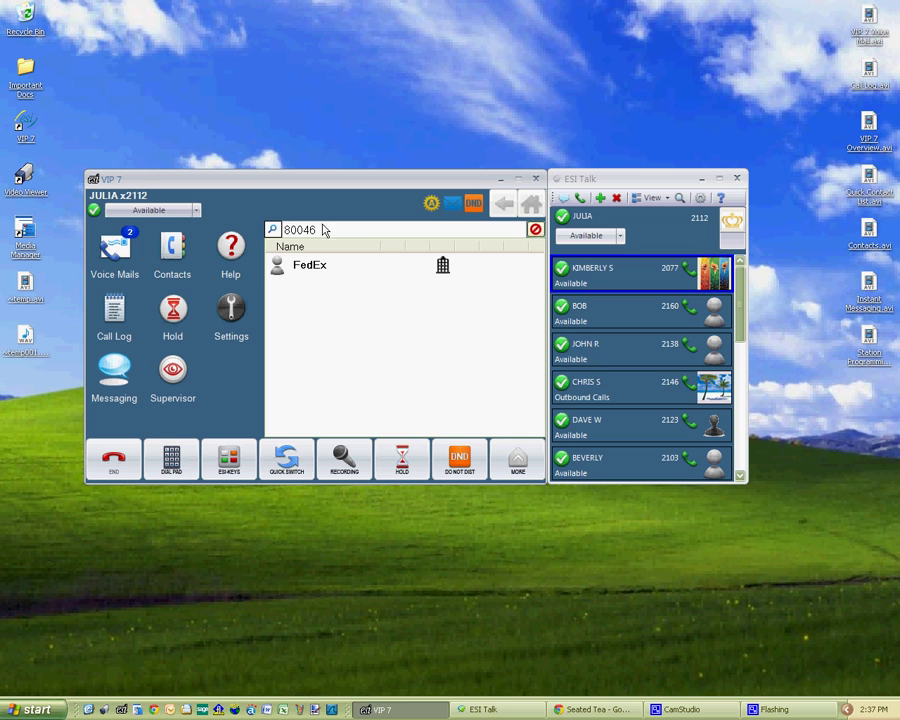
left_click_drag(288, 229, 325, 227)
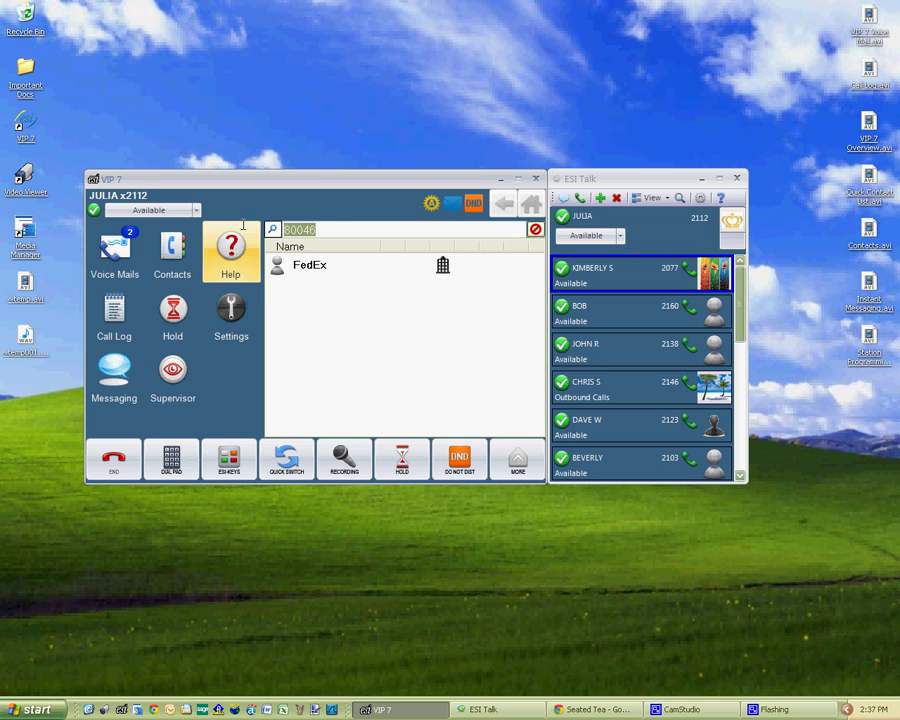
Step: Clear the 80046 search and key 972422 on the dial pad
key("BackSpace")
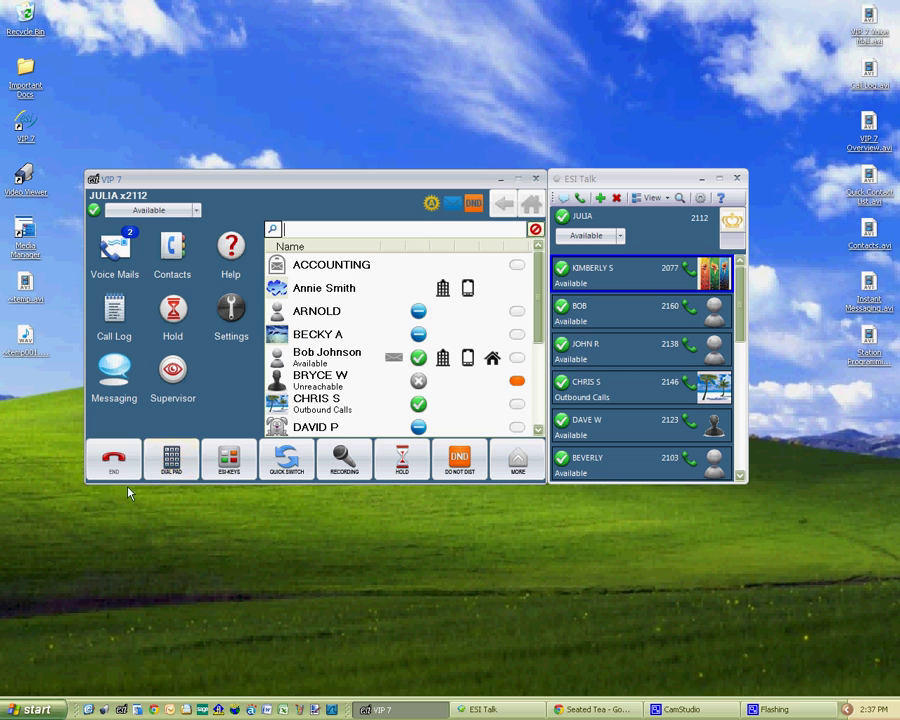
left_click(173, 466)
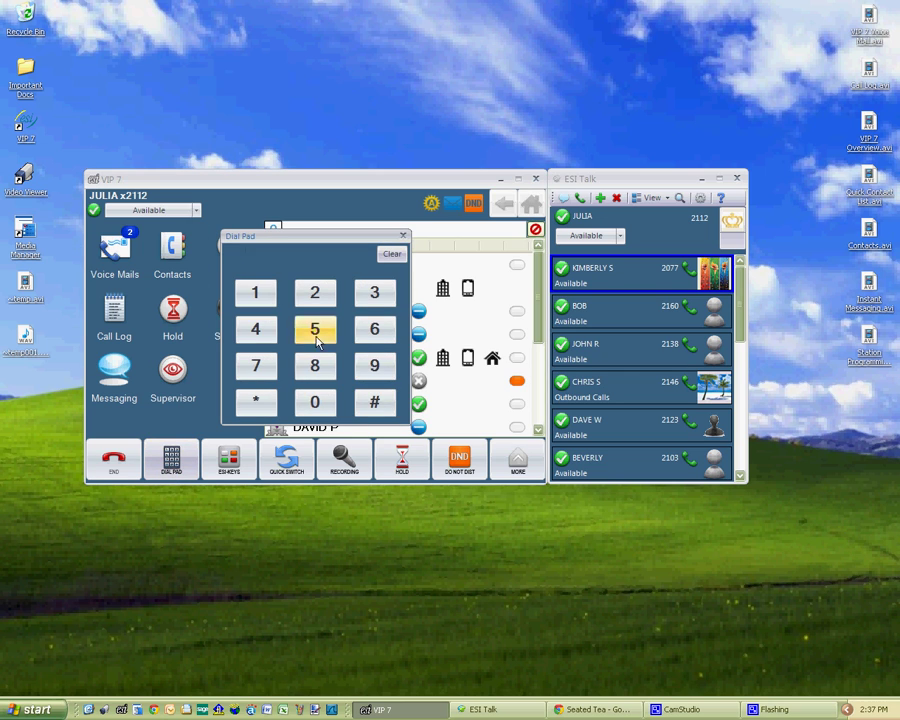
left_click(371, 368)
left_click(262, 366)
left_click(312, 294)
left_click(255, 327)
left_click(310, 293)
left_click(308, 294)
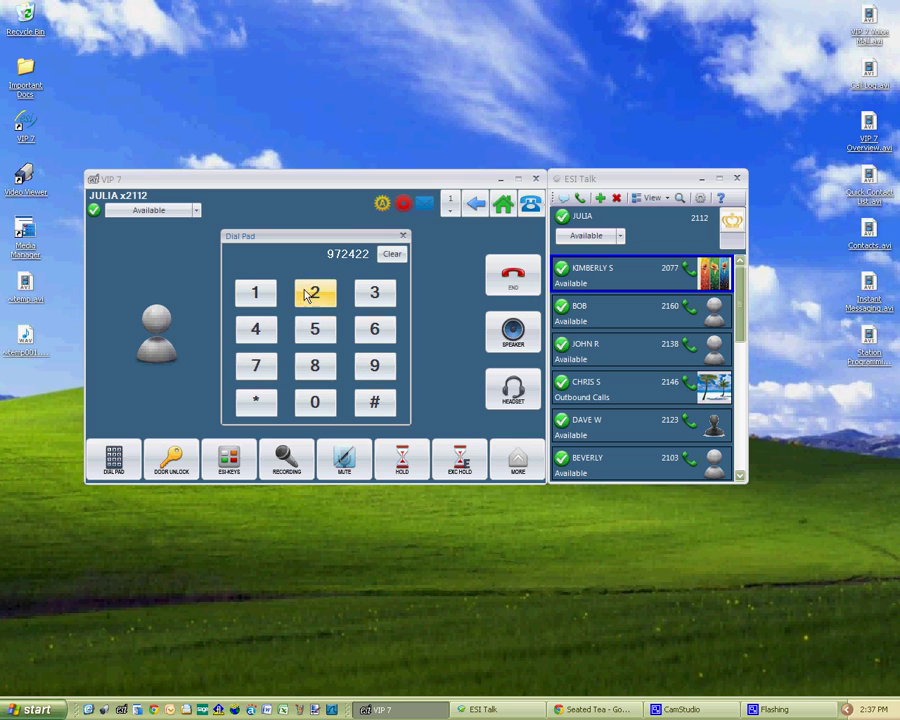
Step: Clear the dialed digits, close the dial pad, and end the call
left_click(394, 253)
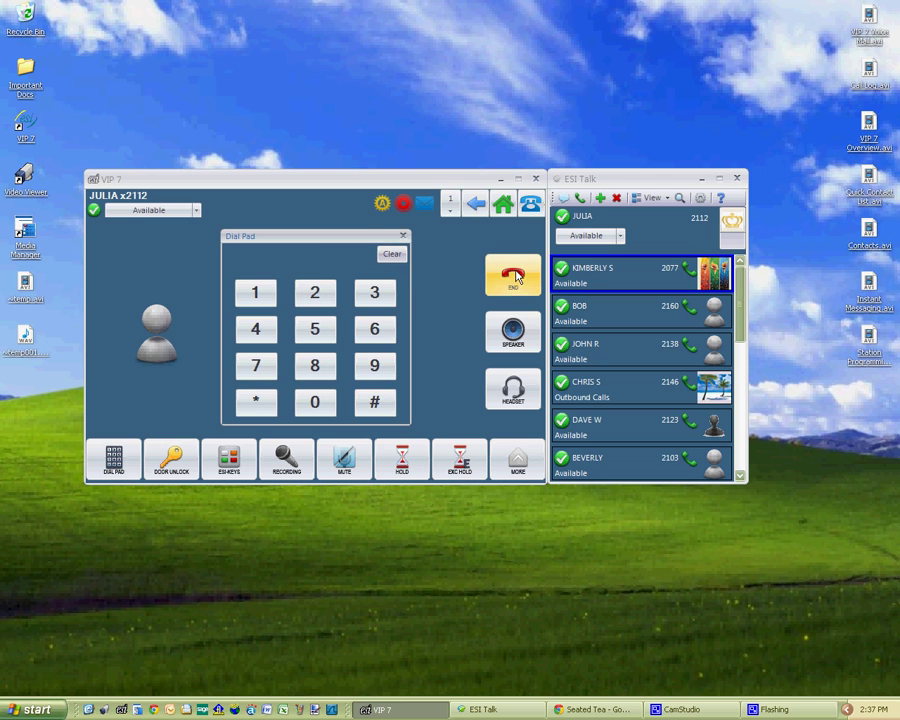
left_click(403, 236)
left_click(512, 282)
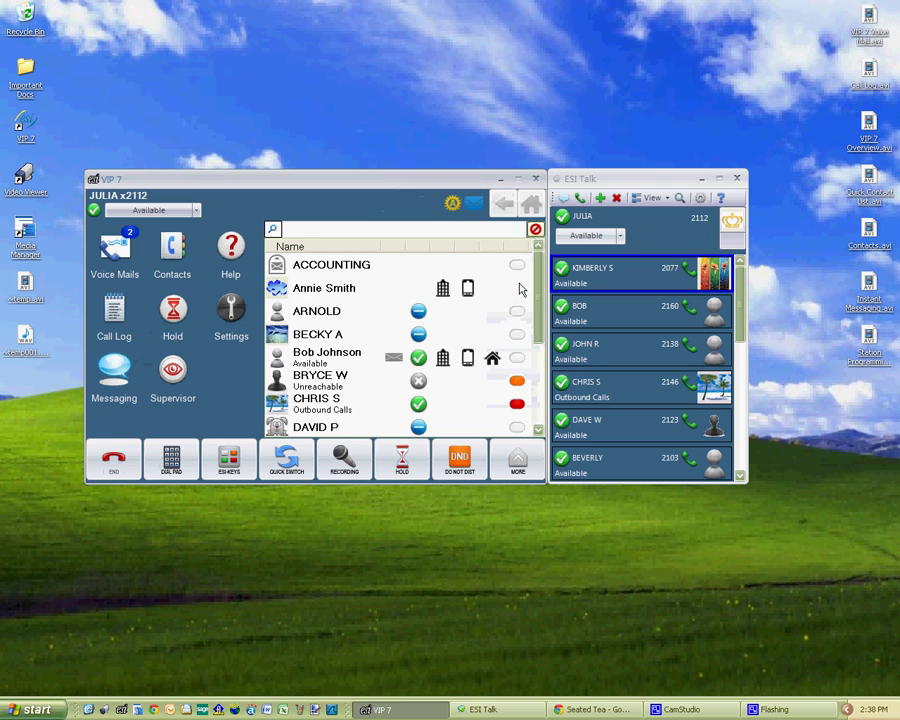